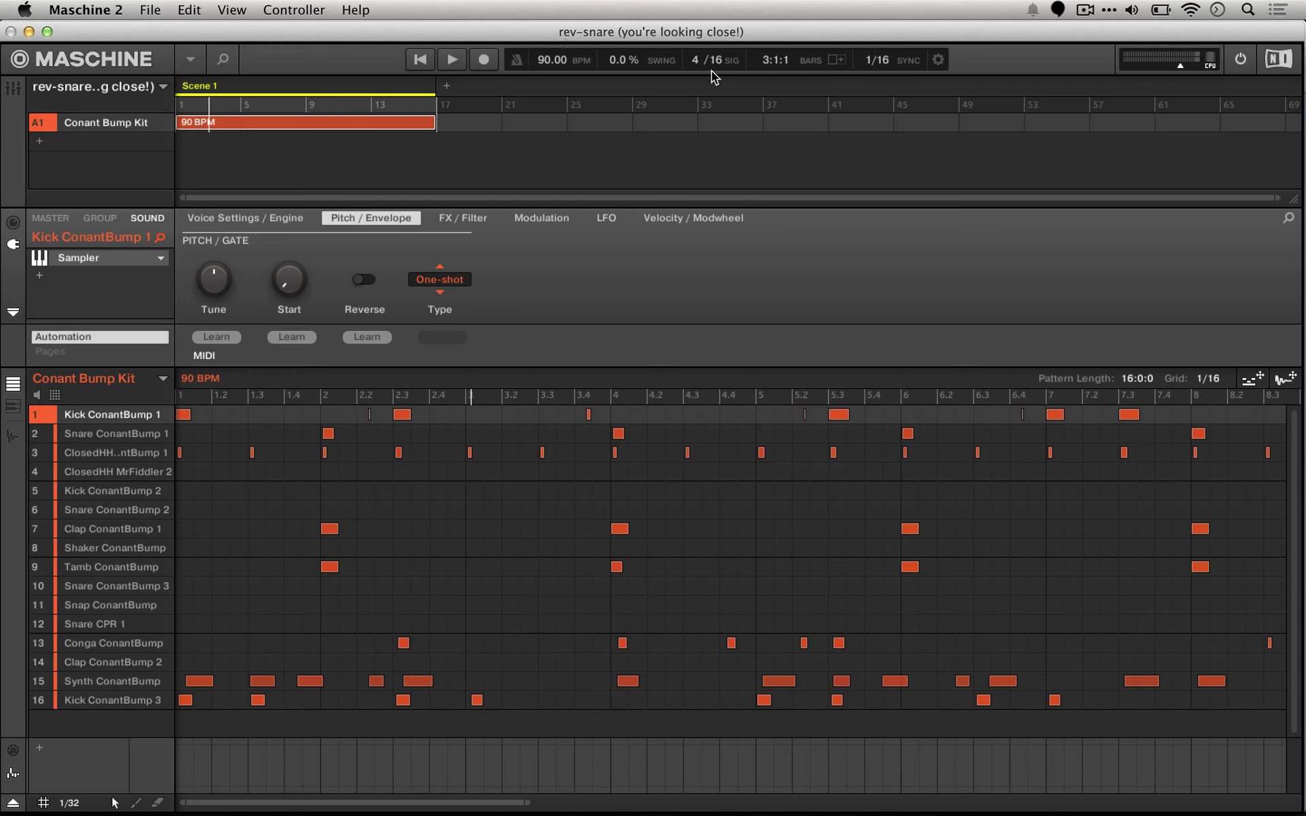
mouse_move(717, 59)
left_mouse_down()
mouse_move(717, 75)
mouse_move(717, 58)
left_mouse_up()
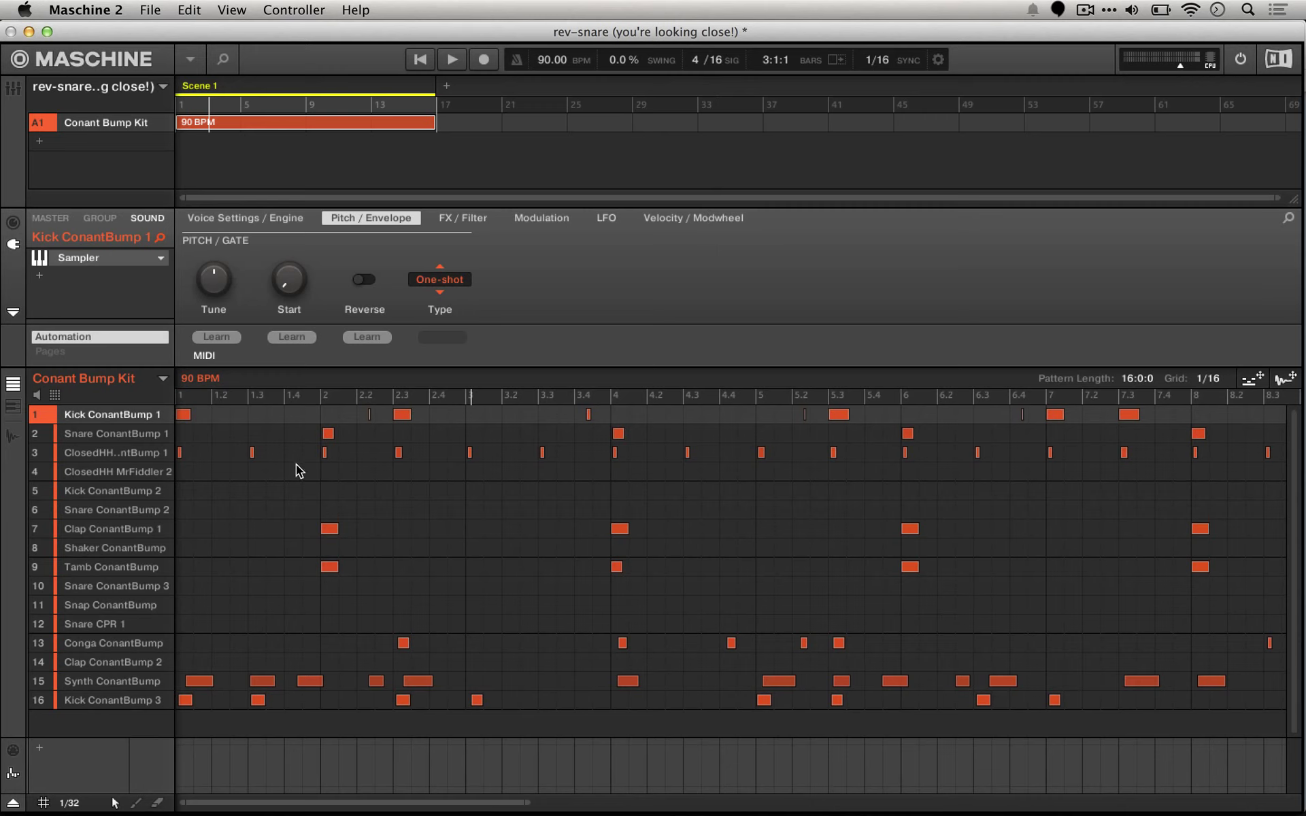
left_click(68, 803)
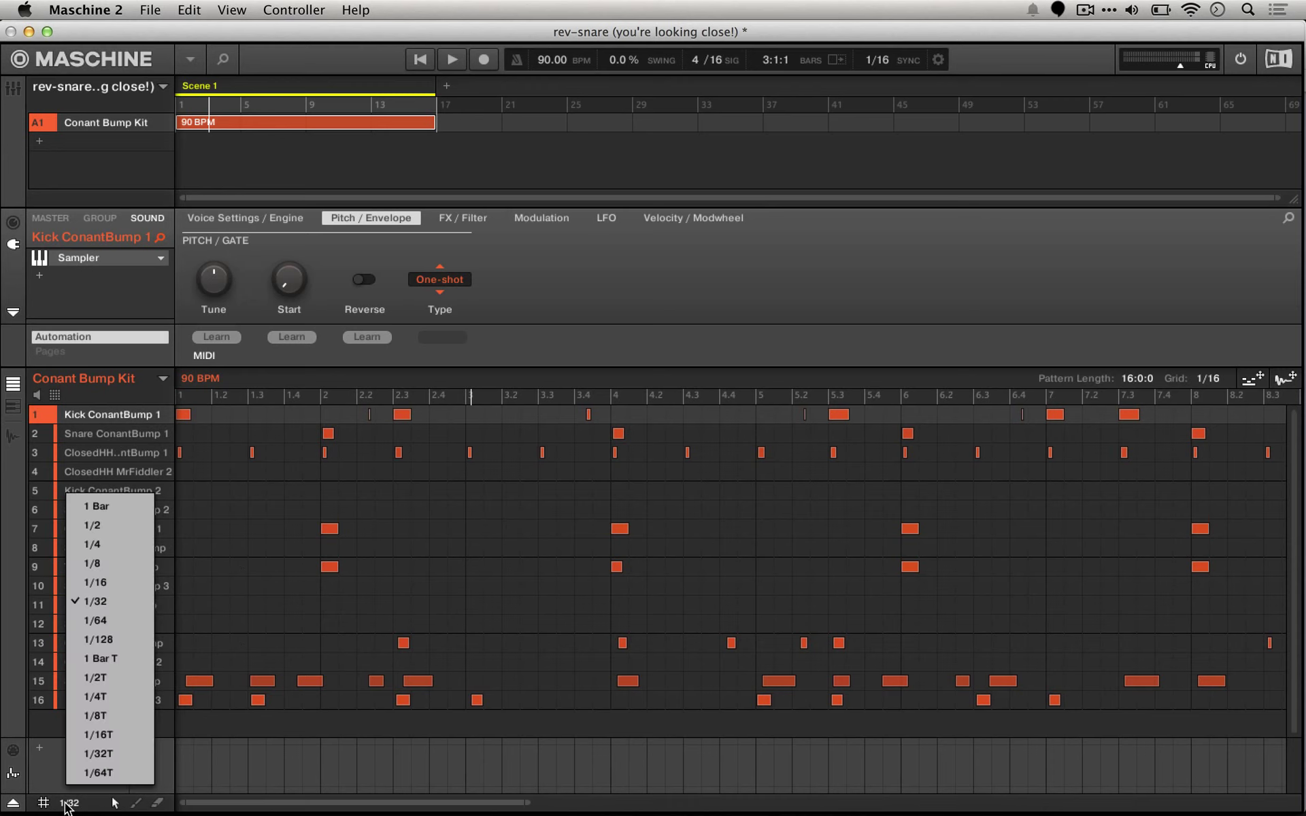
left_click(65, 801)
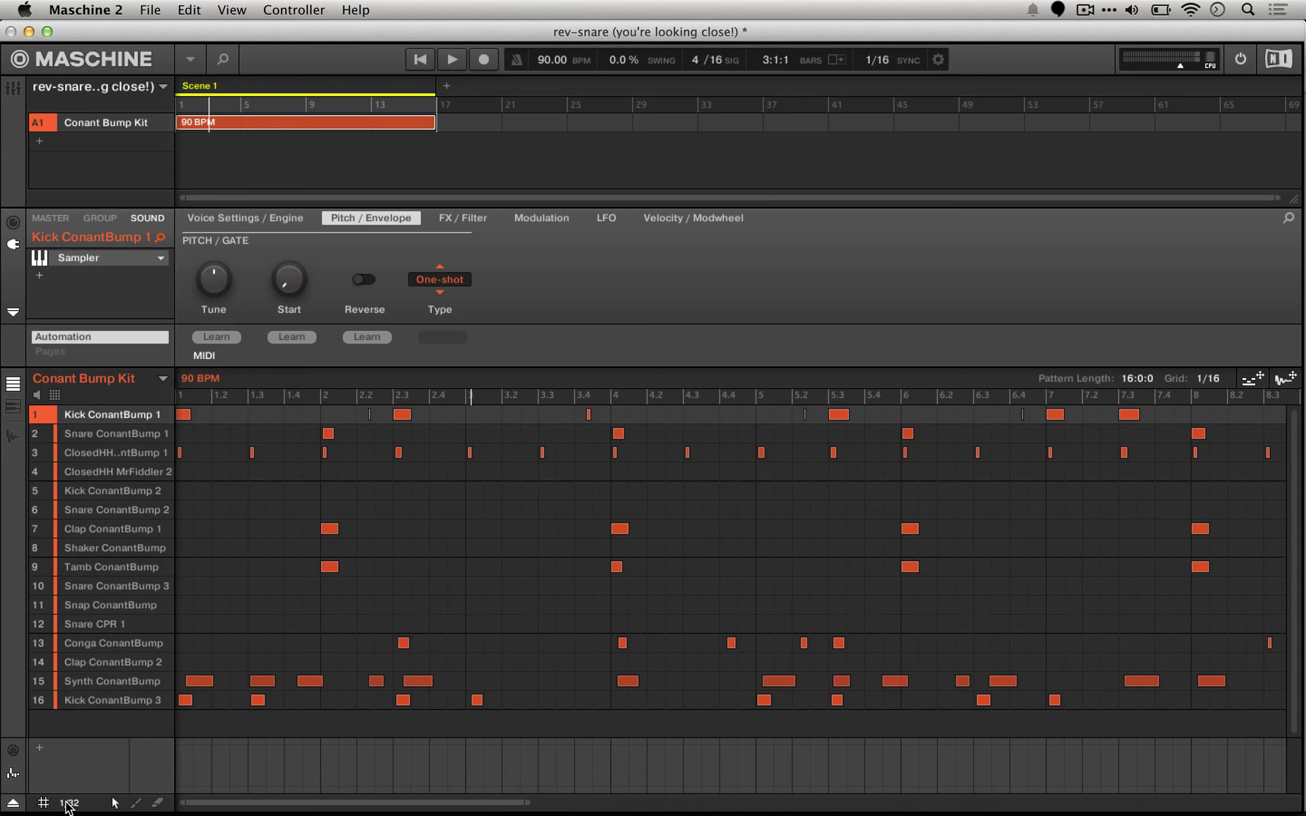
left_click(307, 452)
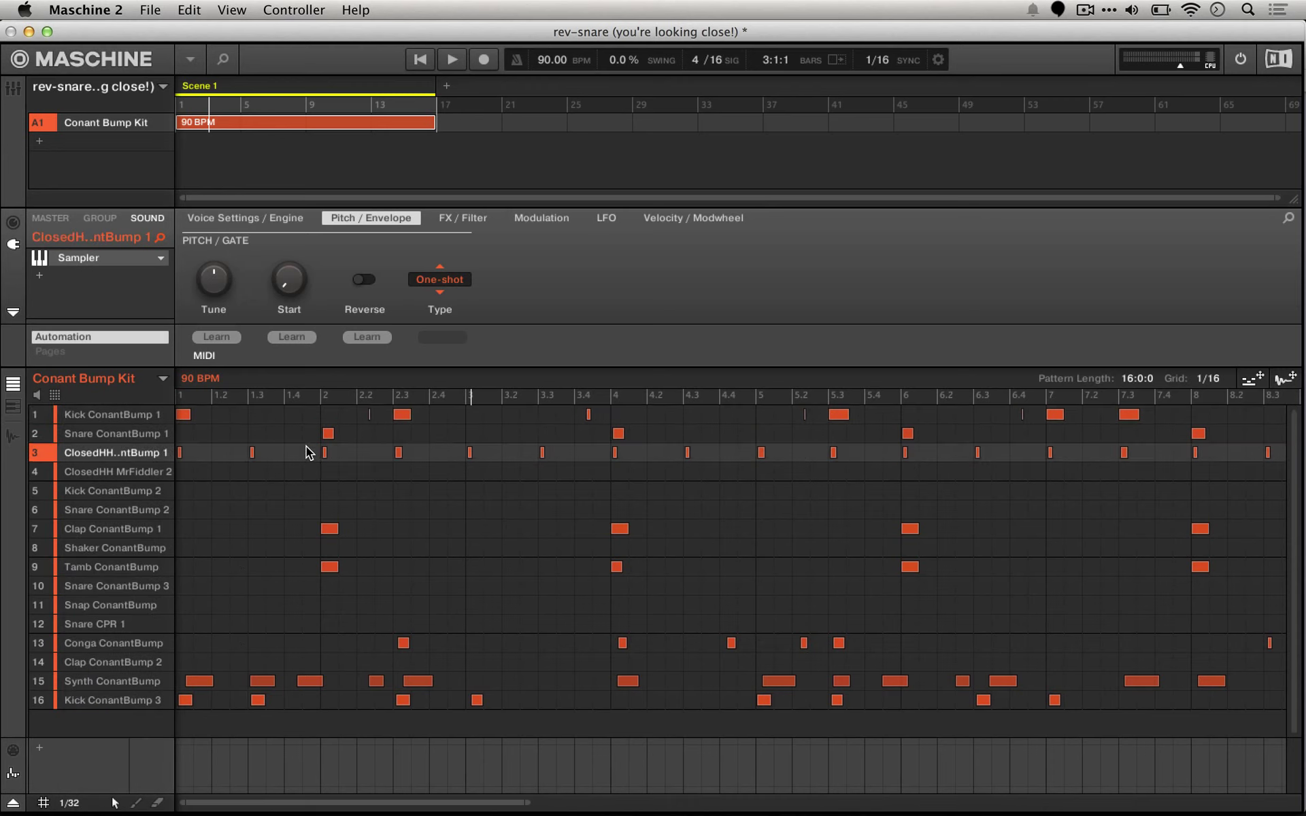
left_click(293, 477)
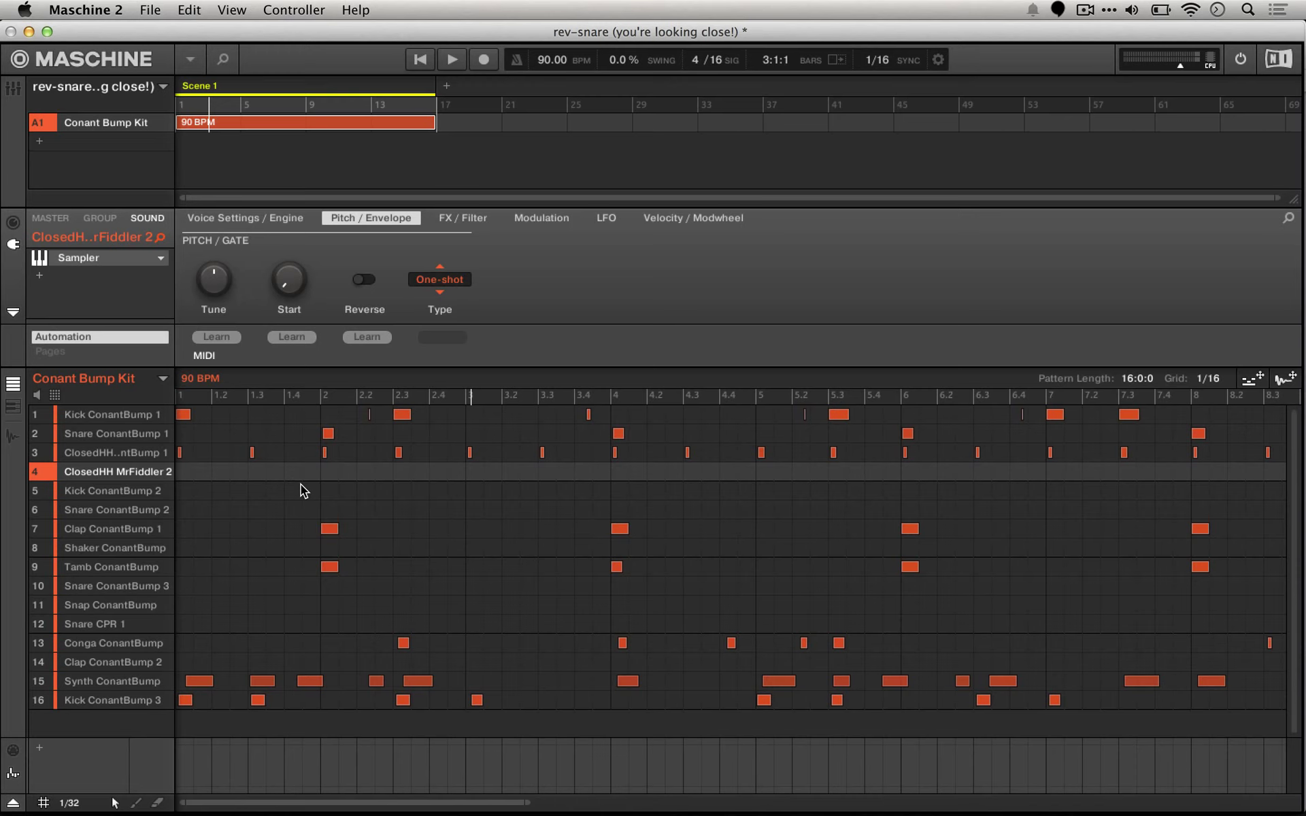
left_click(224, 60)
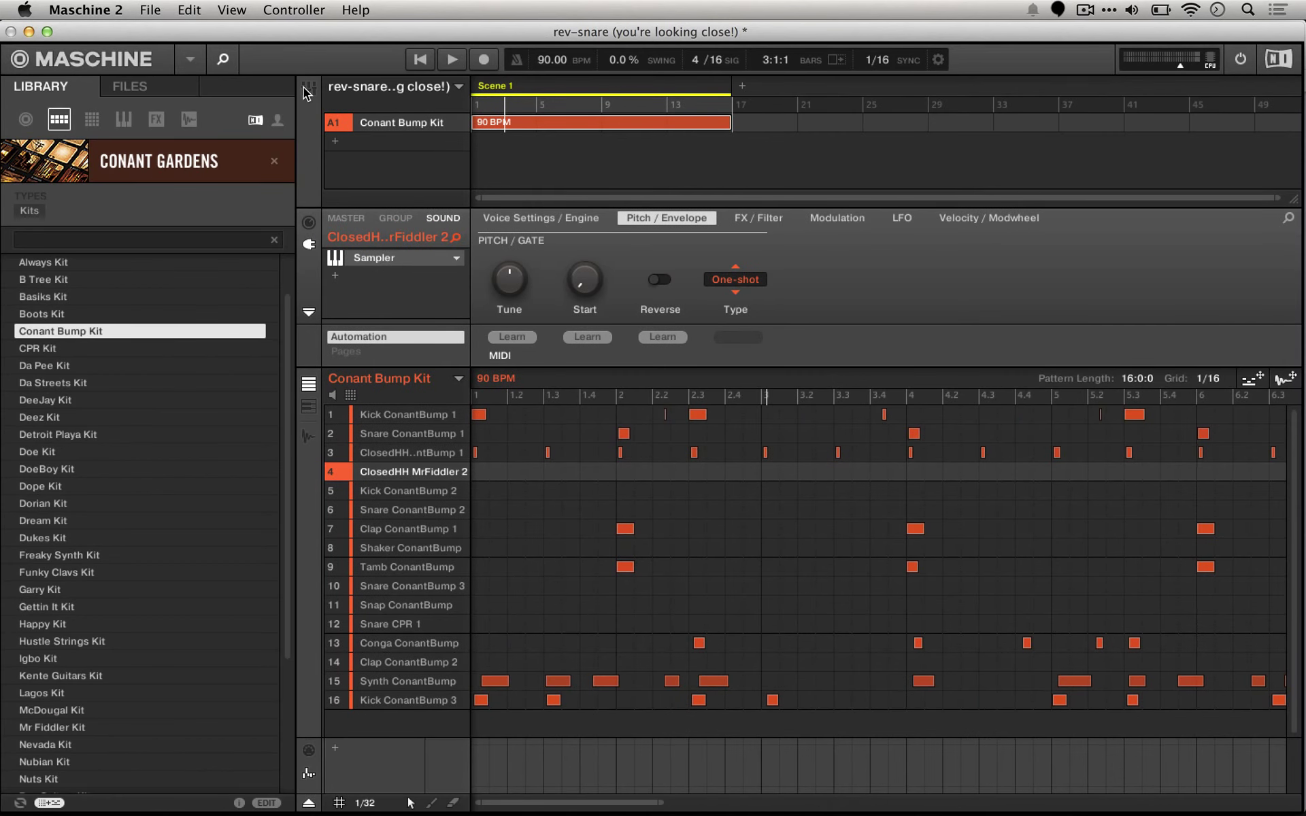
left_click(224, 60)
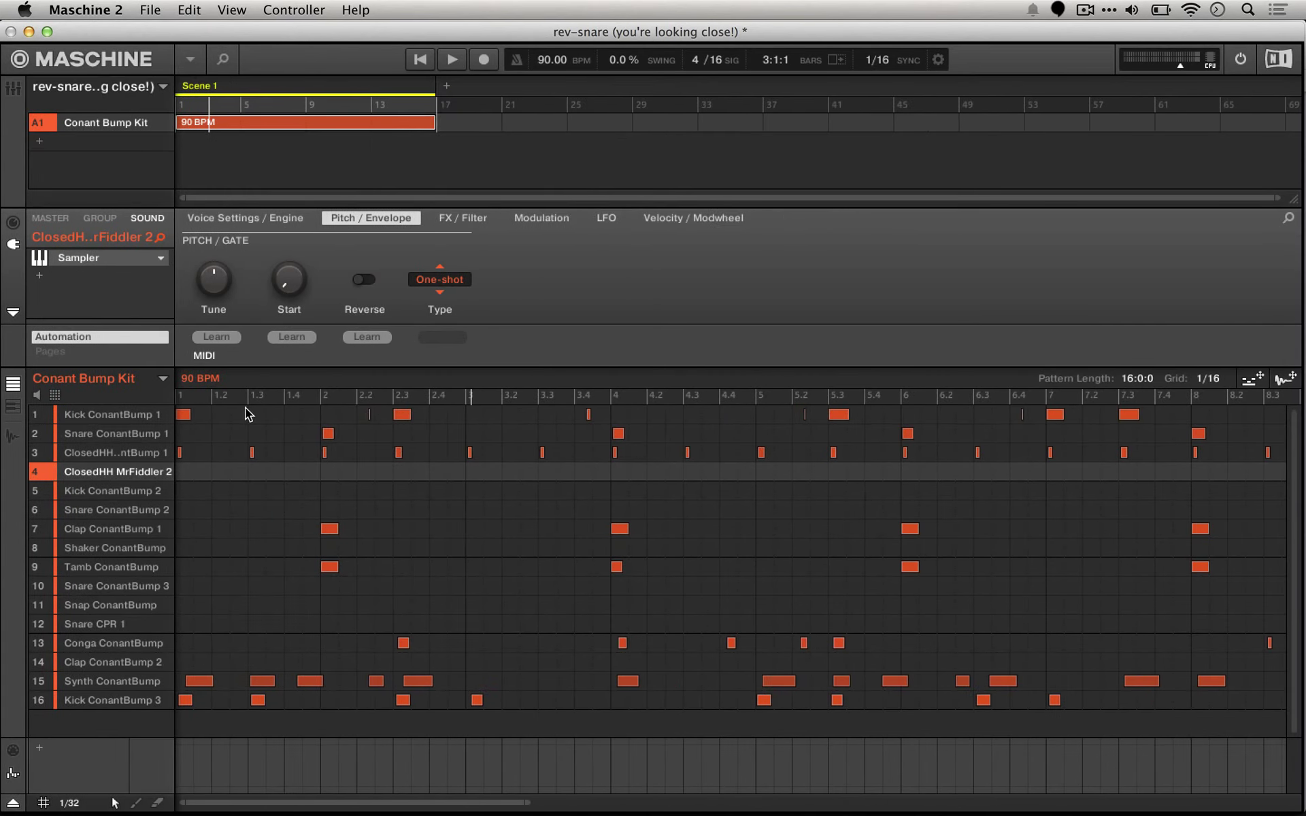
Step: Color the Snare ConantBump 1 sound light blue and play the pattern with Synth ConantBump muted
mouse_move(165, 483)
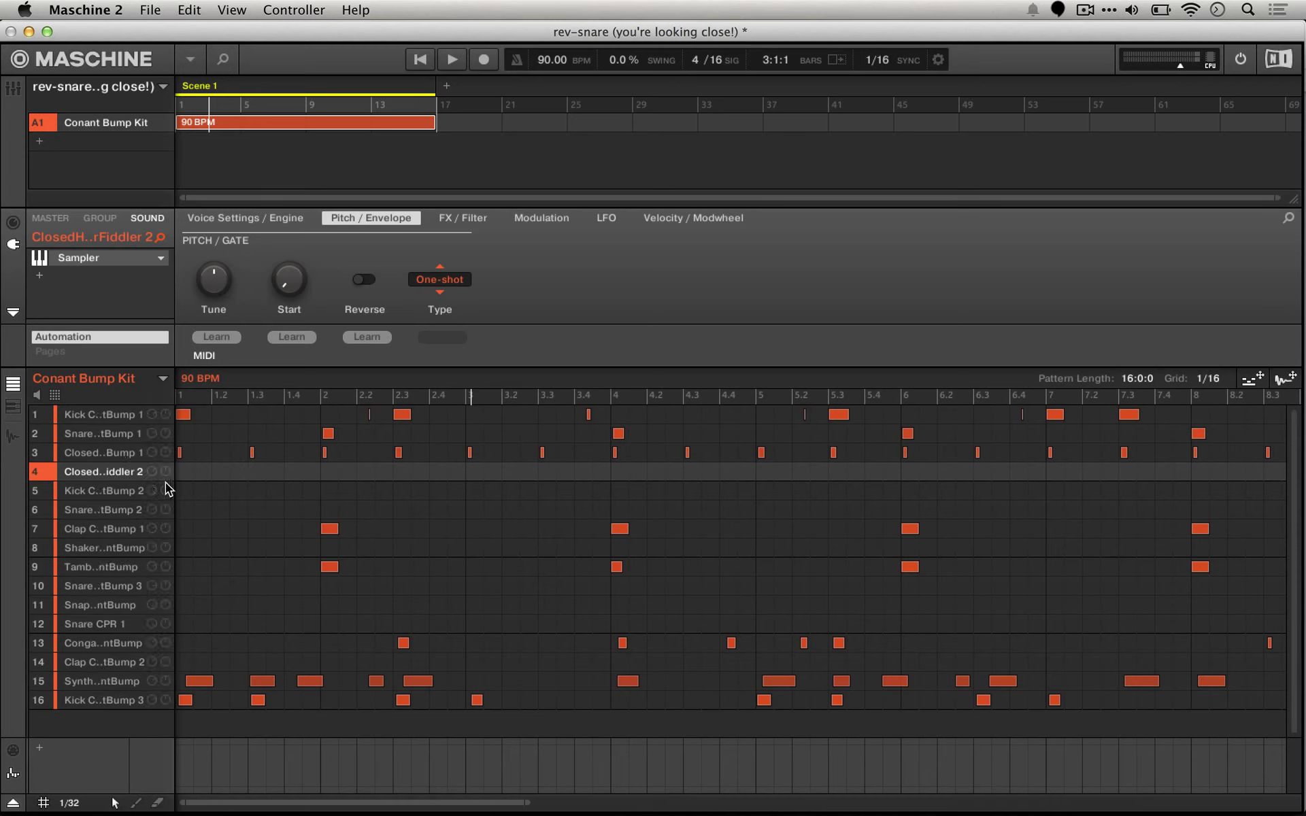
right_click(102, 433)
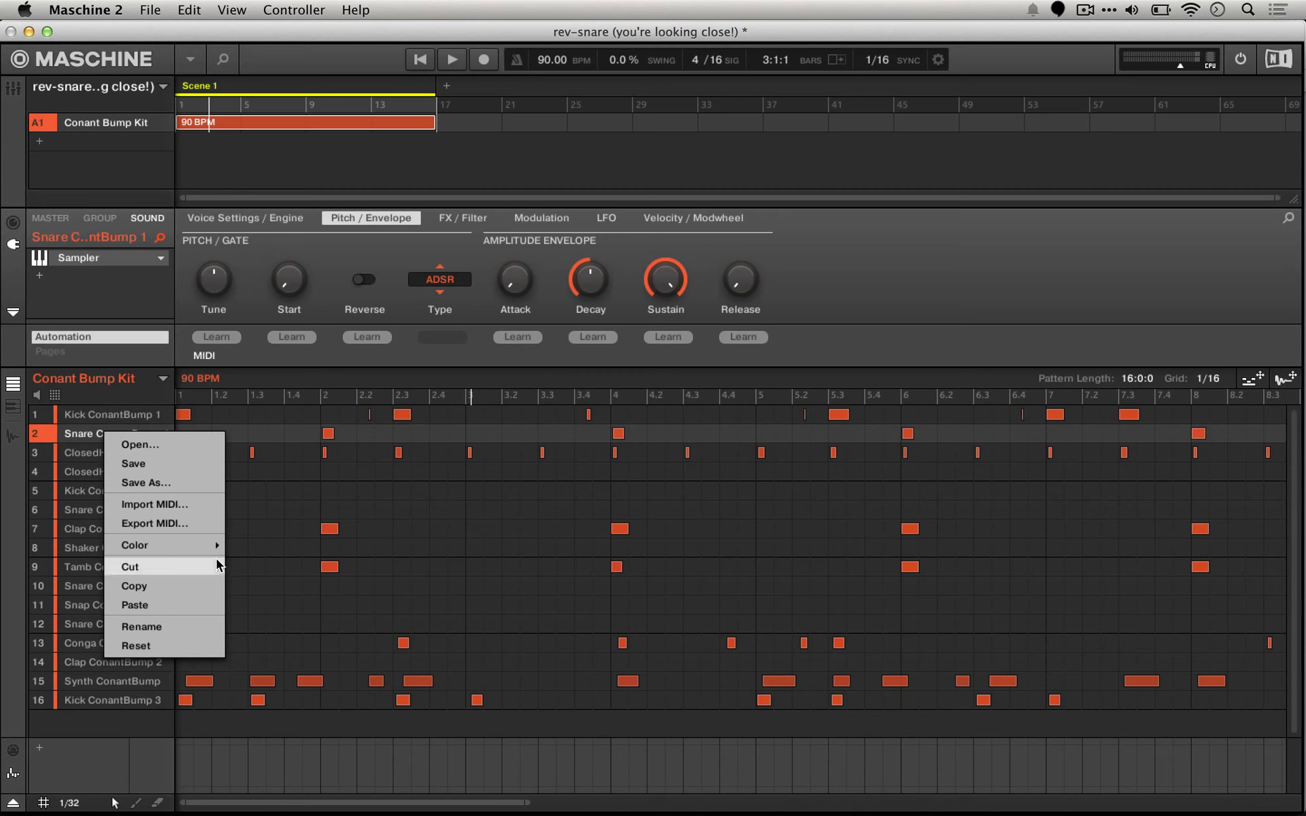
mouse_move(193, 550)
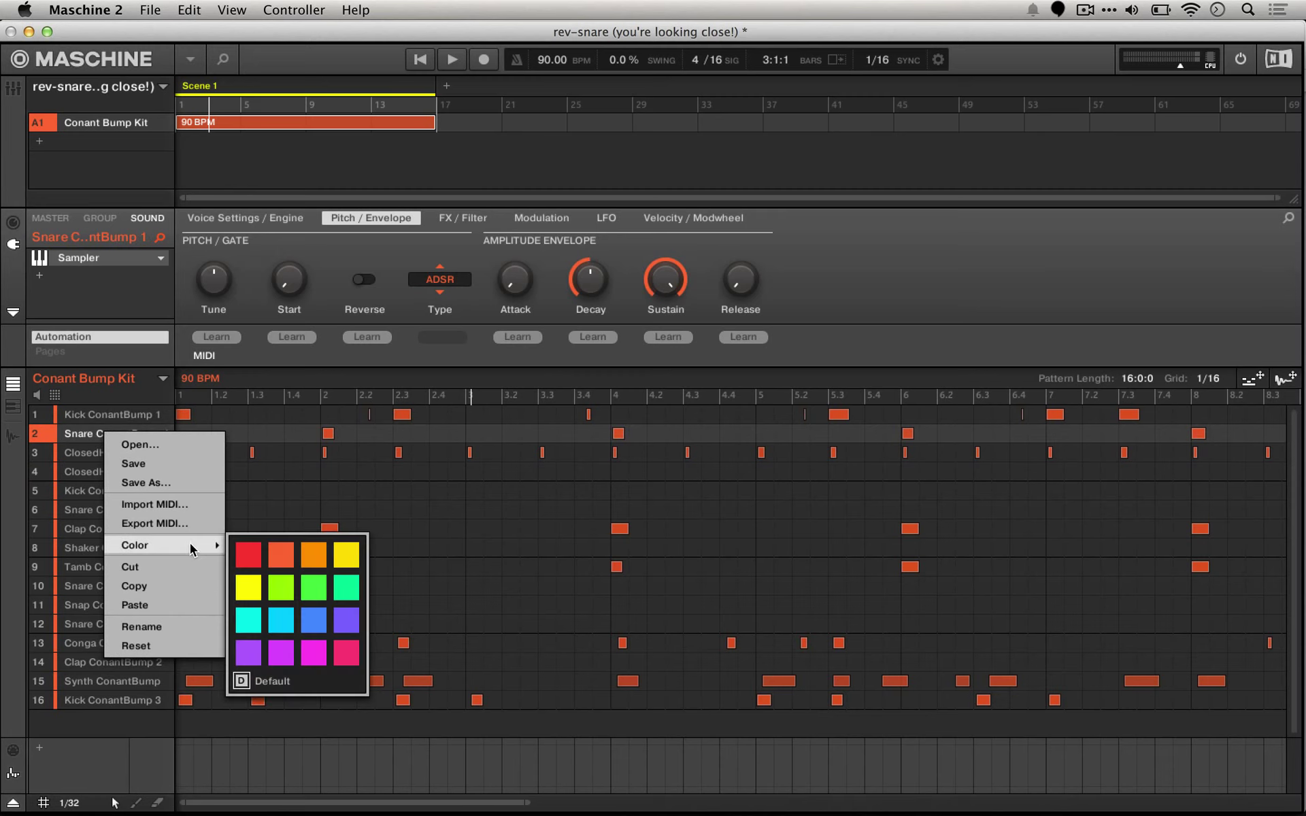
left_click(283, 622)
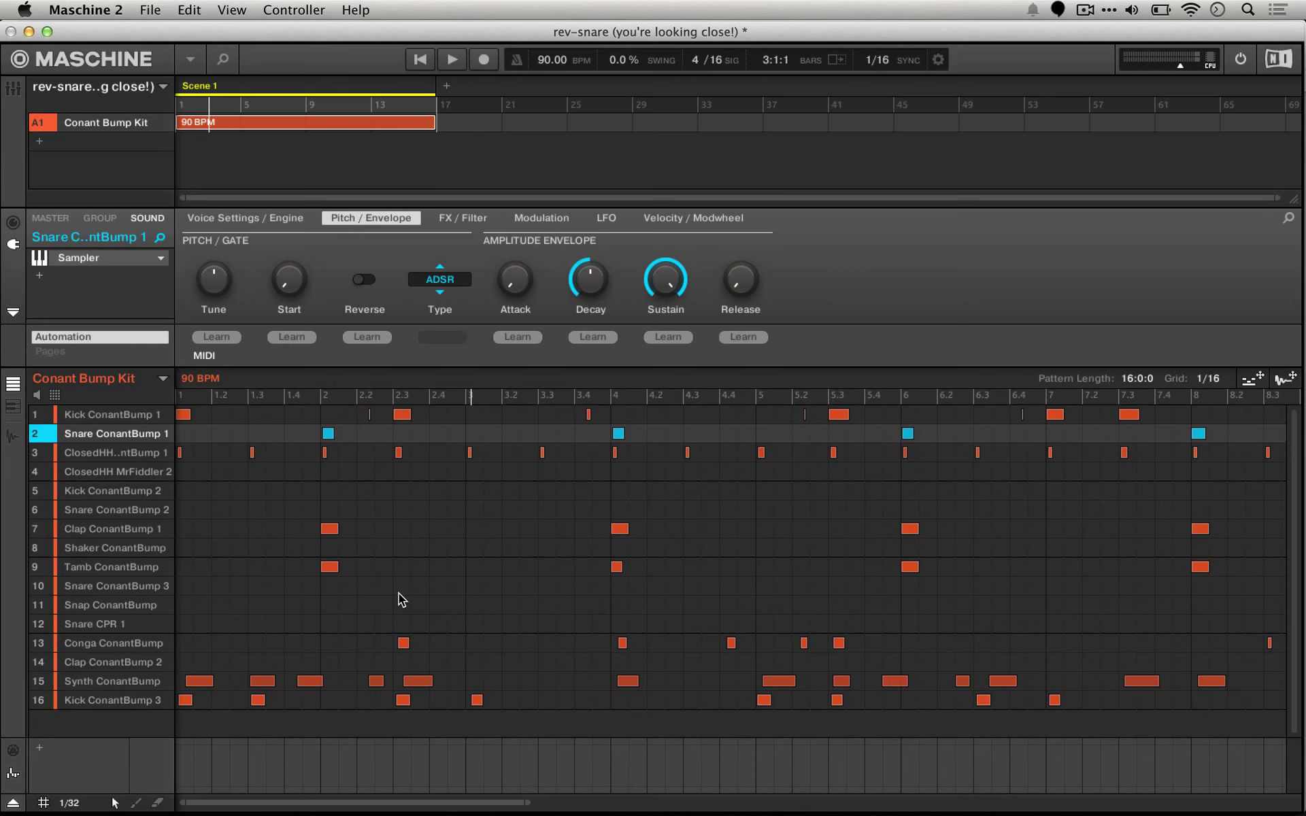
key("space")
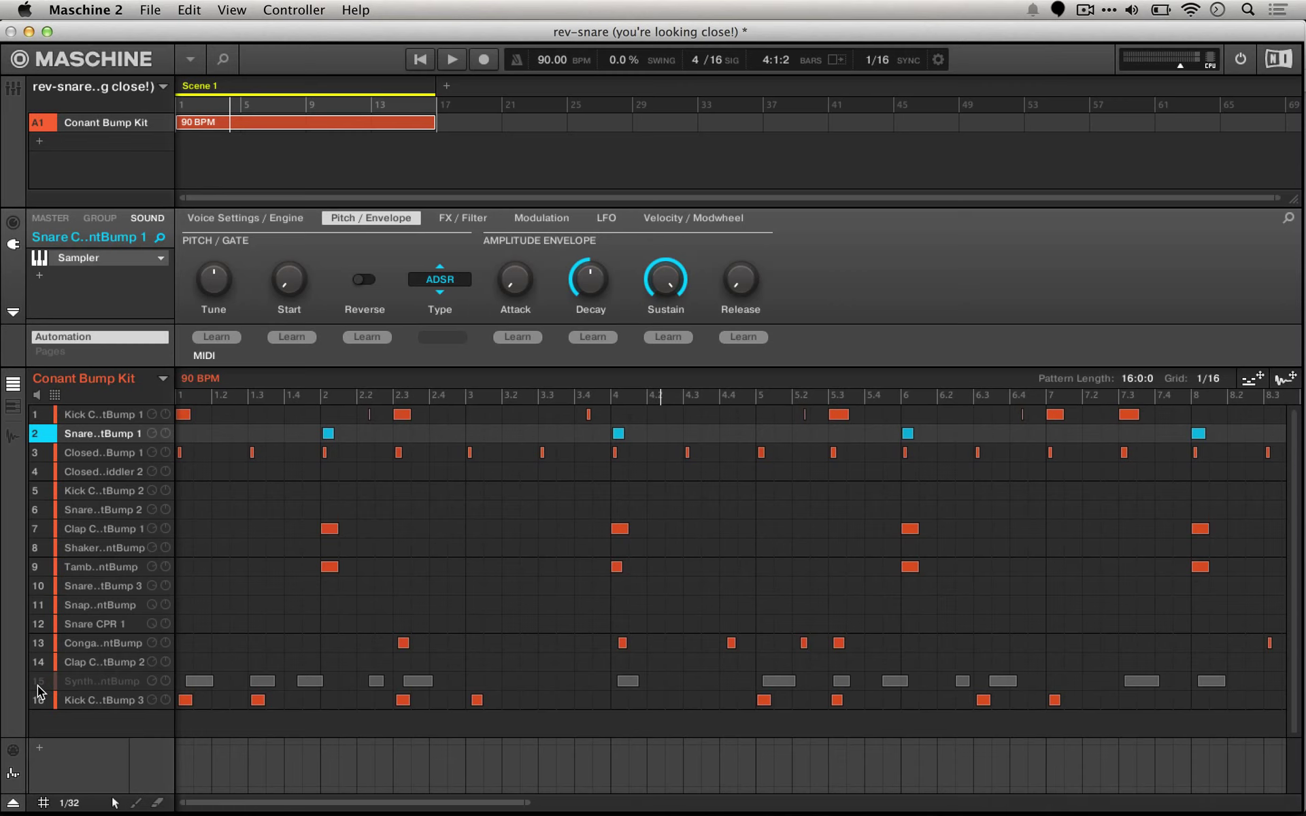
Step: Copy the Snare ConantBump 1 sound and paste it over ClosedHH MrFiddler 2 in slot 4
right_click(127, 439)
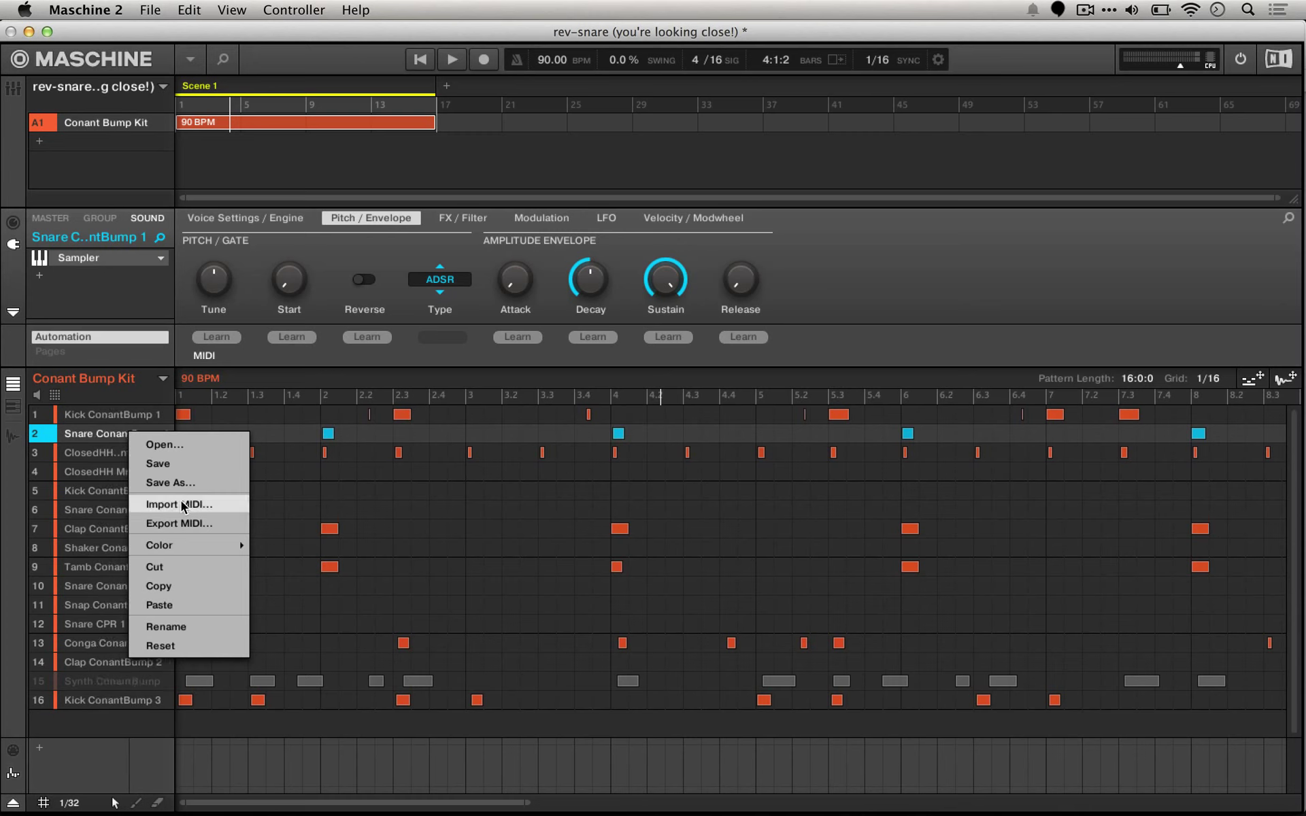
mouse_move(171, 551)
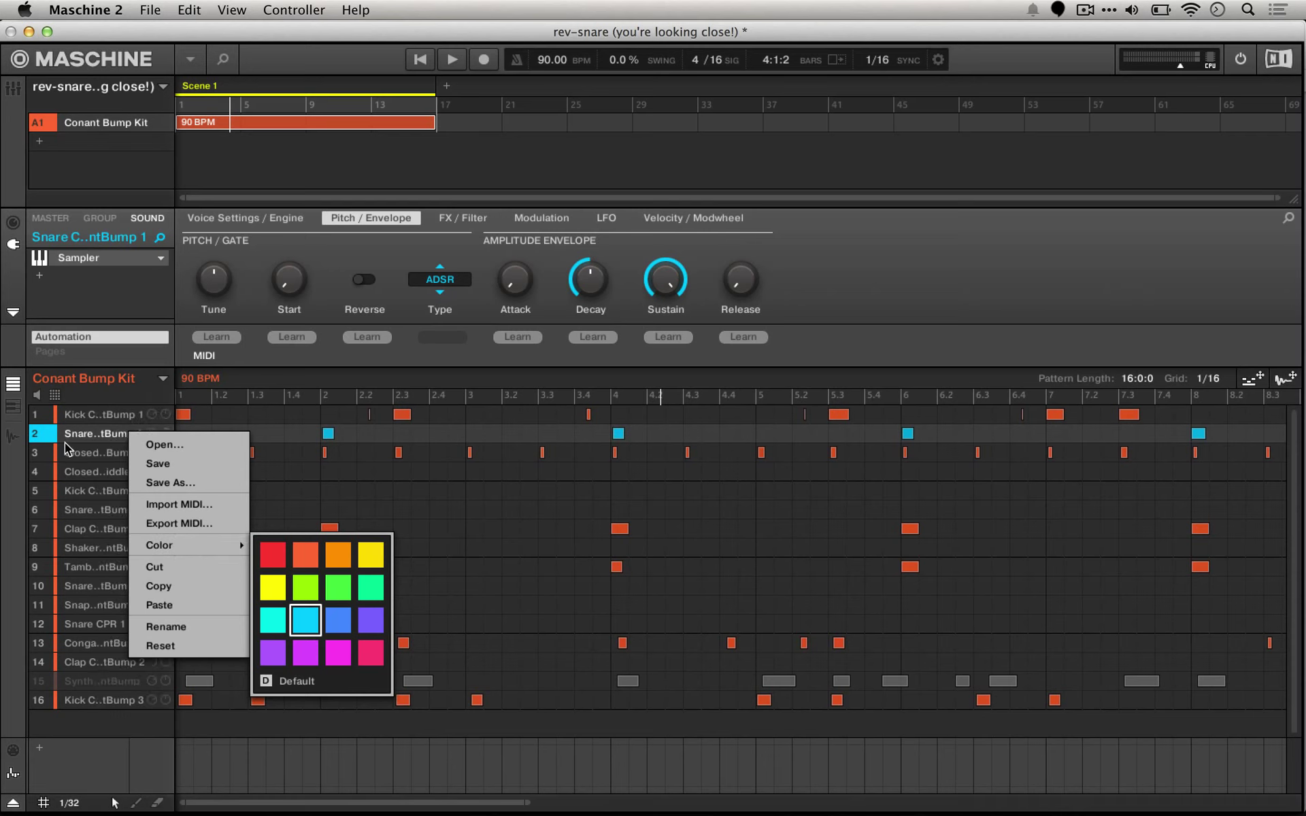
left_click(176, 587)
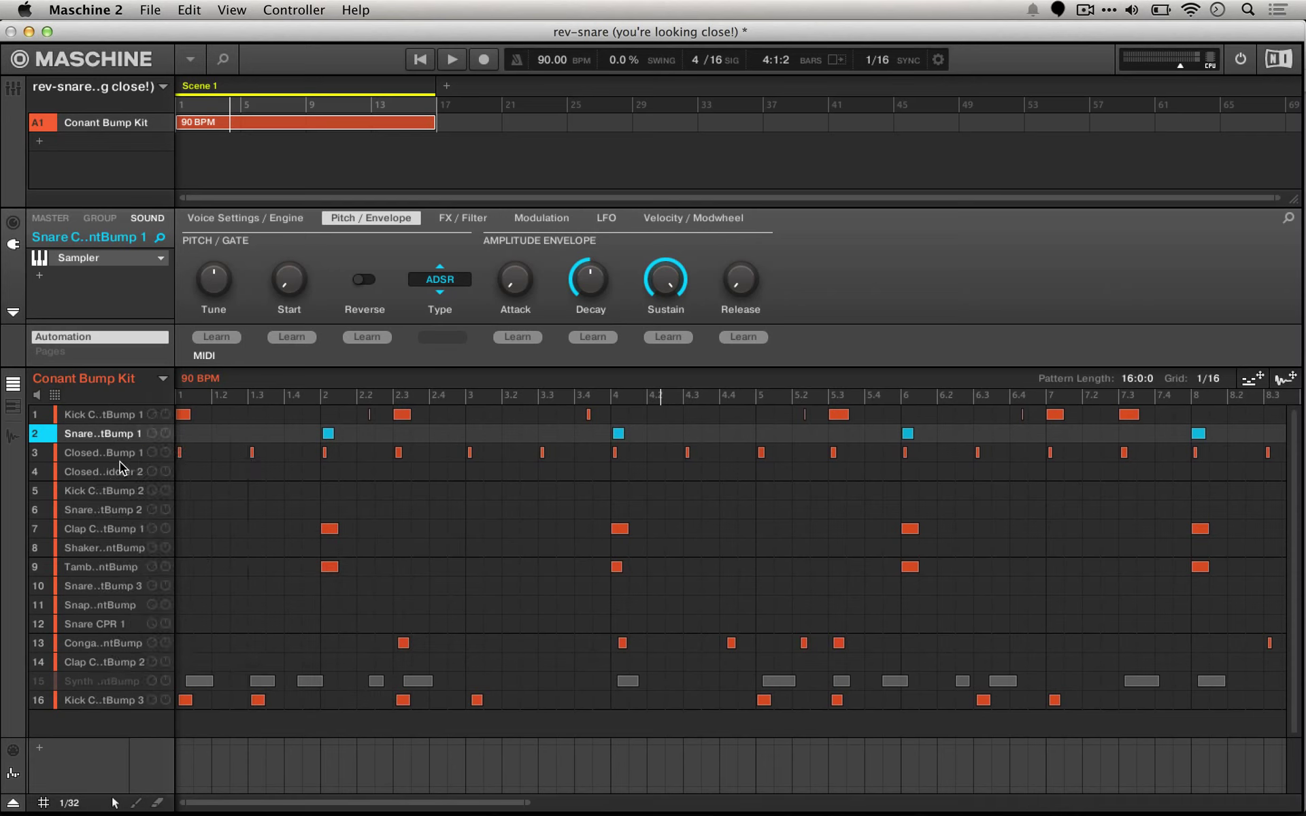
left_click(88, 472)
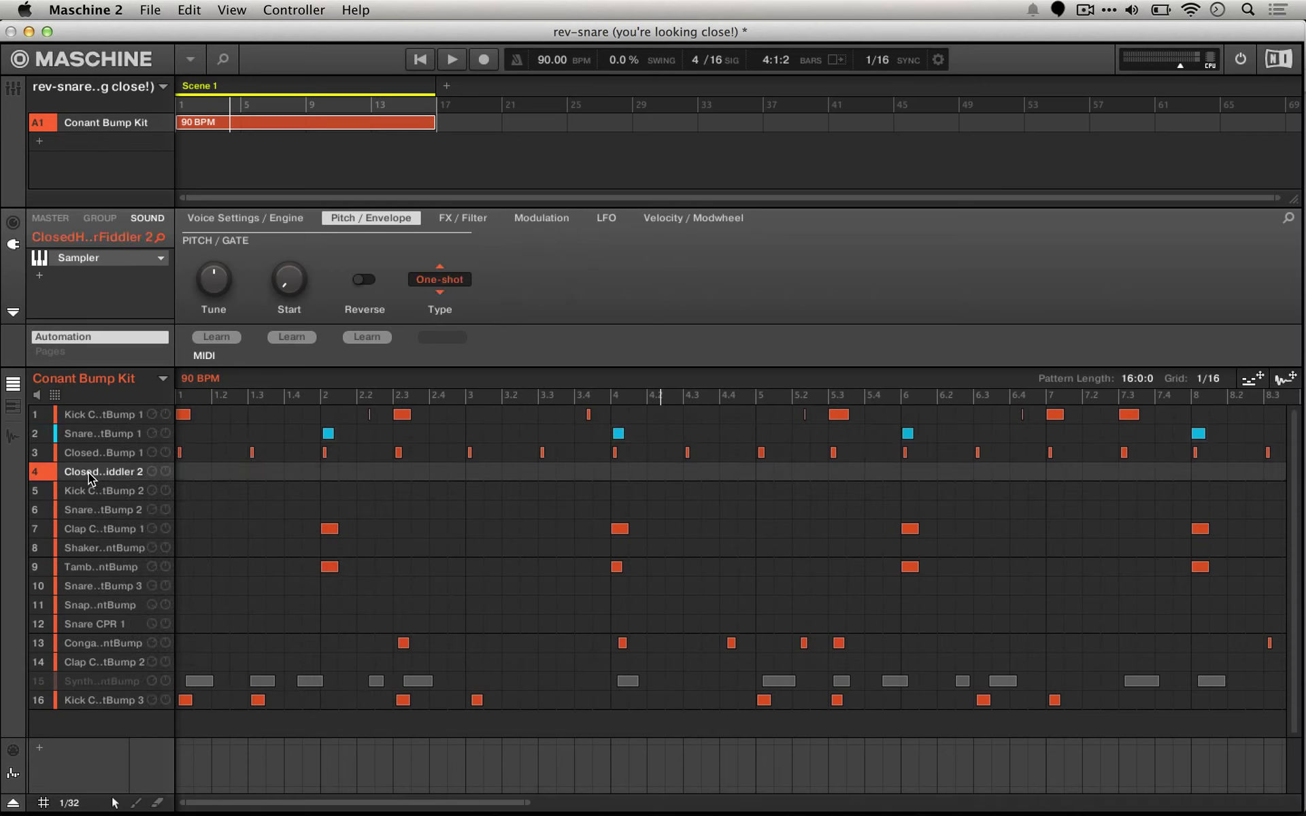
right_click(89, 472)
mouse_move(206, 586)
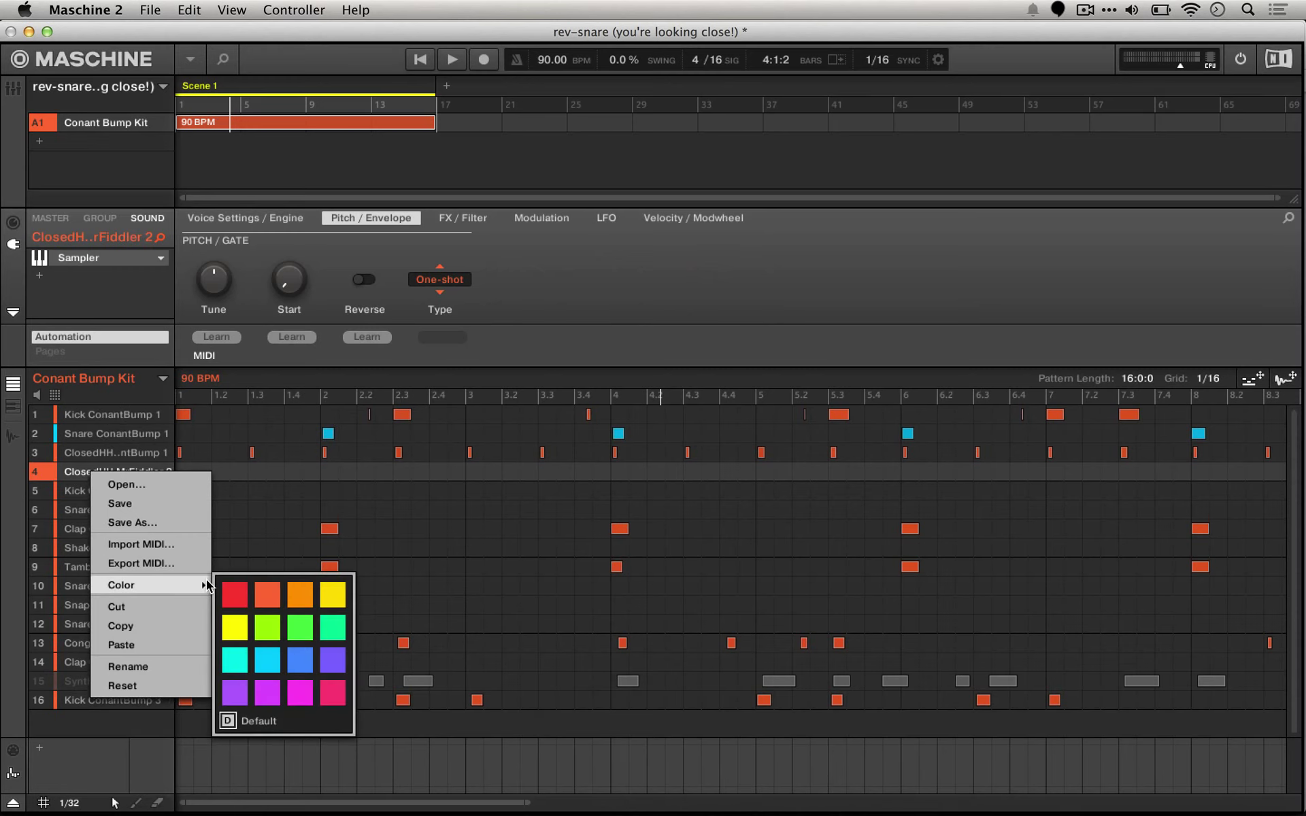
left_click(167, 645)
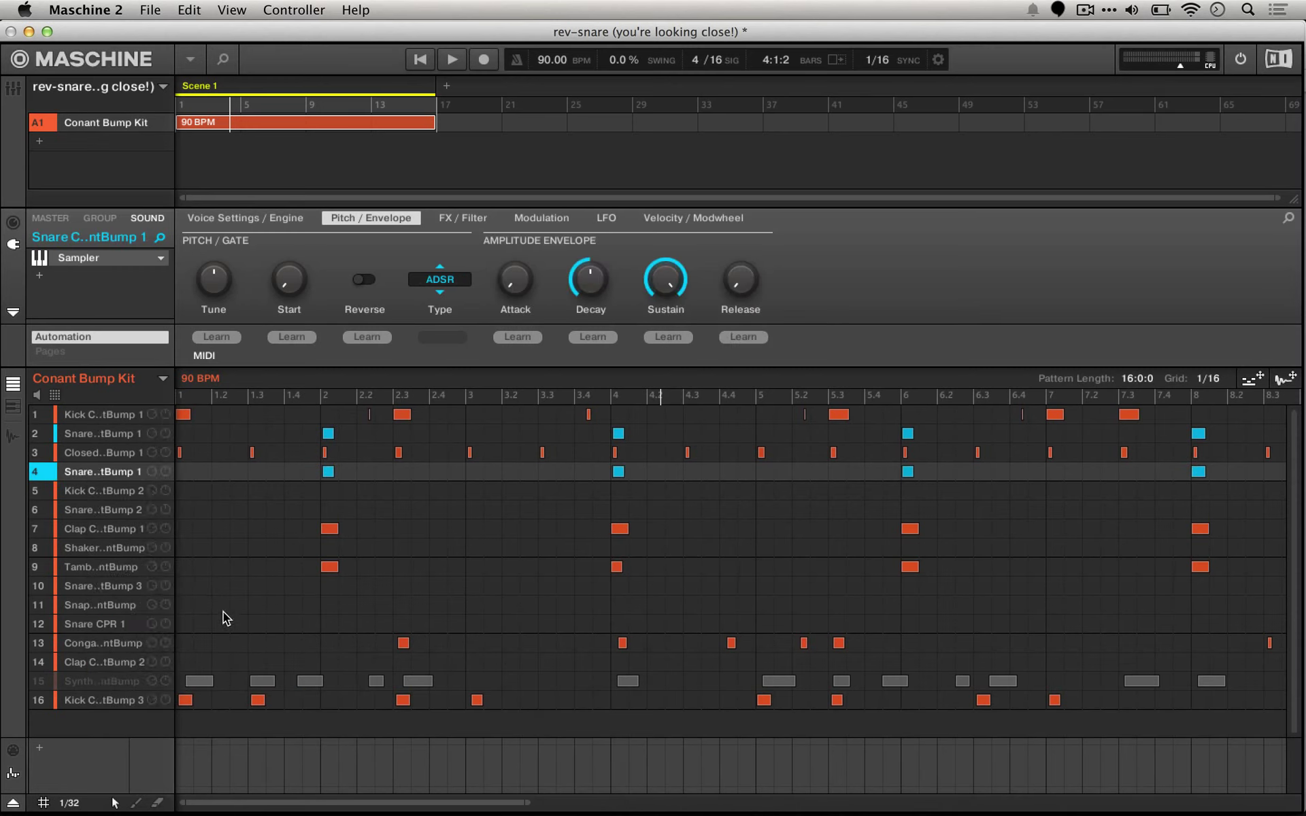
Step: Turn on Reverse for the copied snare in slot 4 and delete all of its copied notes
left_click(328, 473)
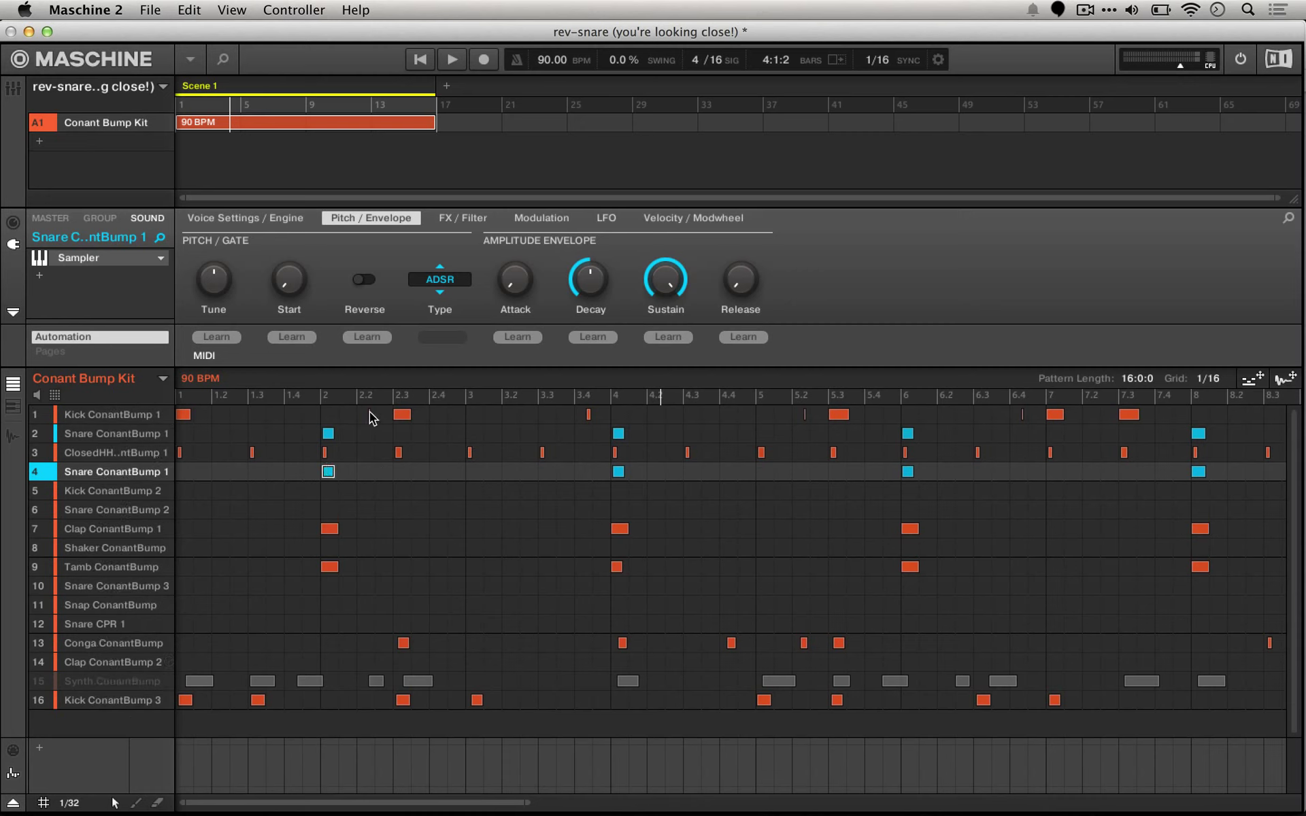
left_click(364, 293)
left_click_drag(278, 476, 1201, 475)
key("Delete")
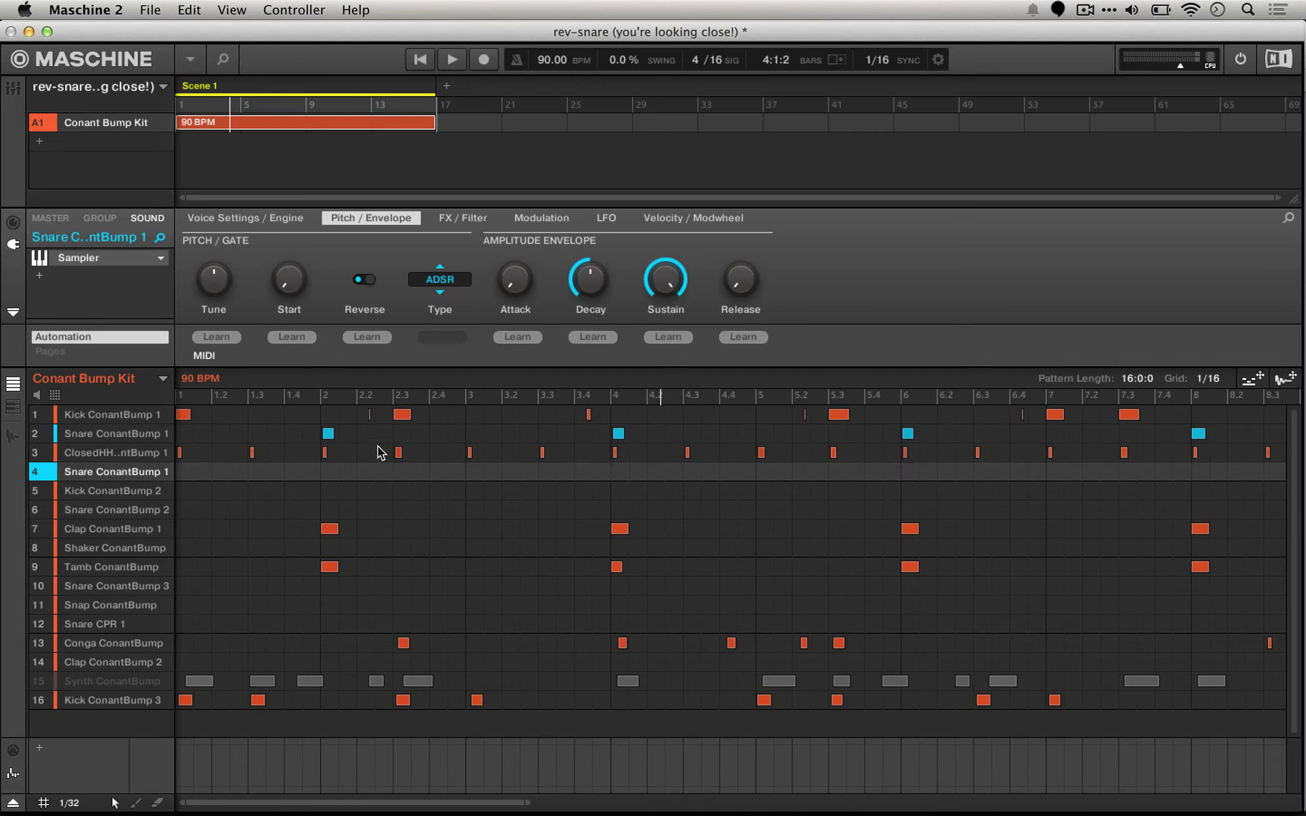
Step: Add reversed snare notes in slot 4 at 1.4 and just ahead of 4, then play the pattern
left_click(300, 473)
key("space")
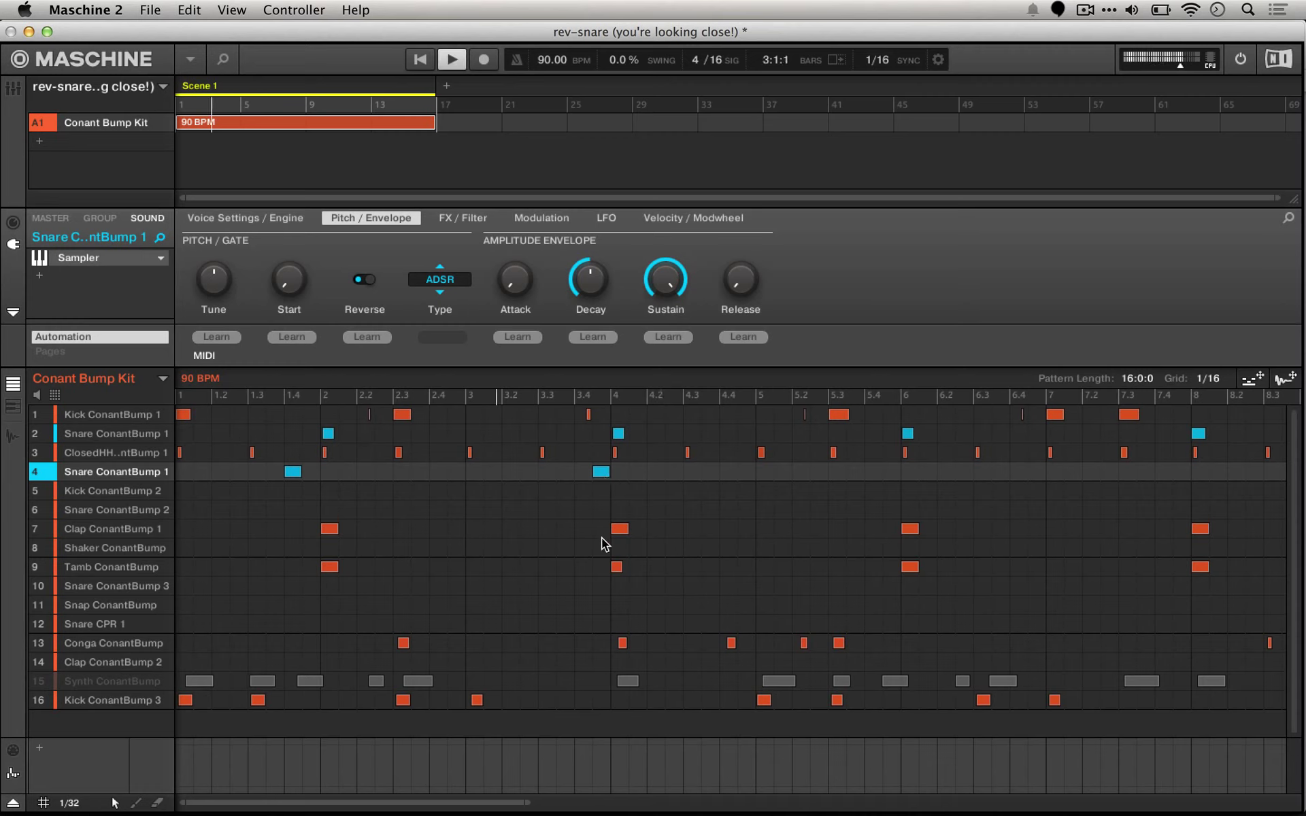
key("space")
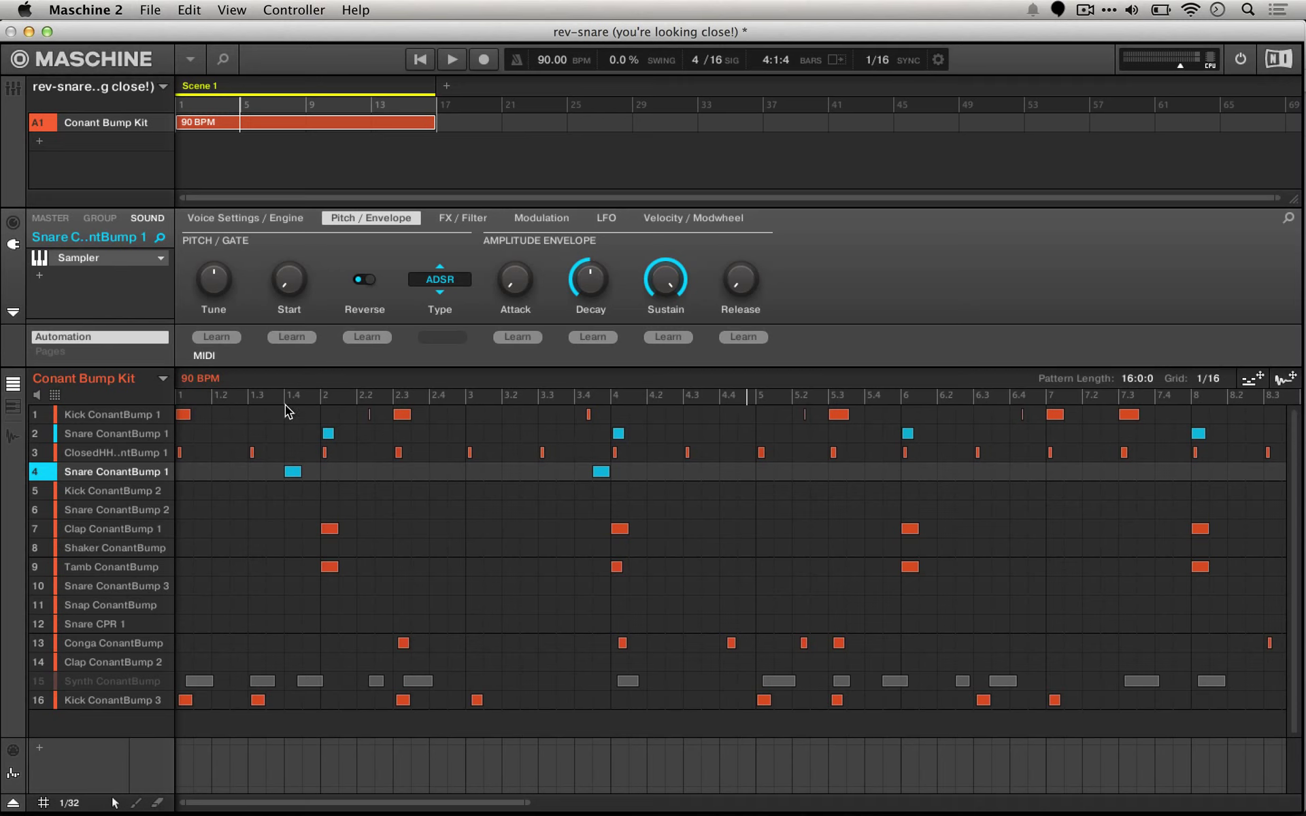
Step: Solo the Kick ConantBump 1 sound and play the pattern
left_click(101, 414)
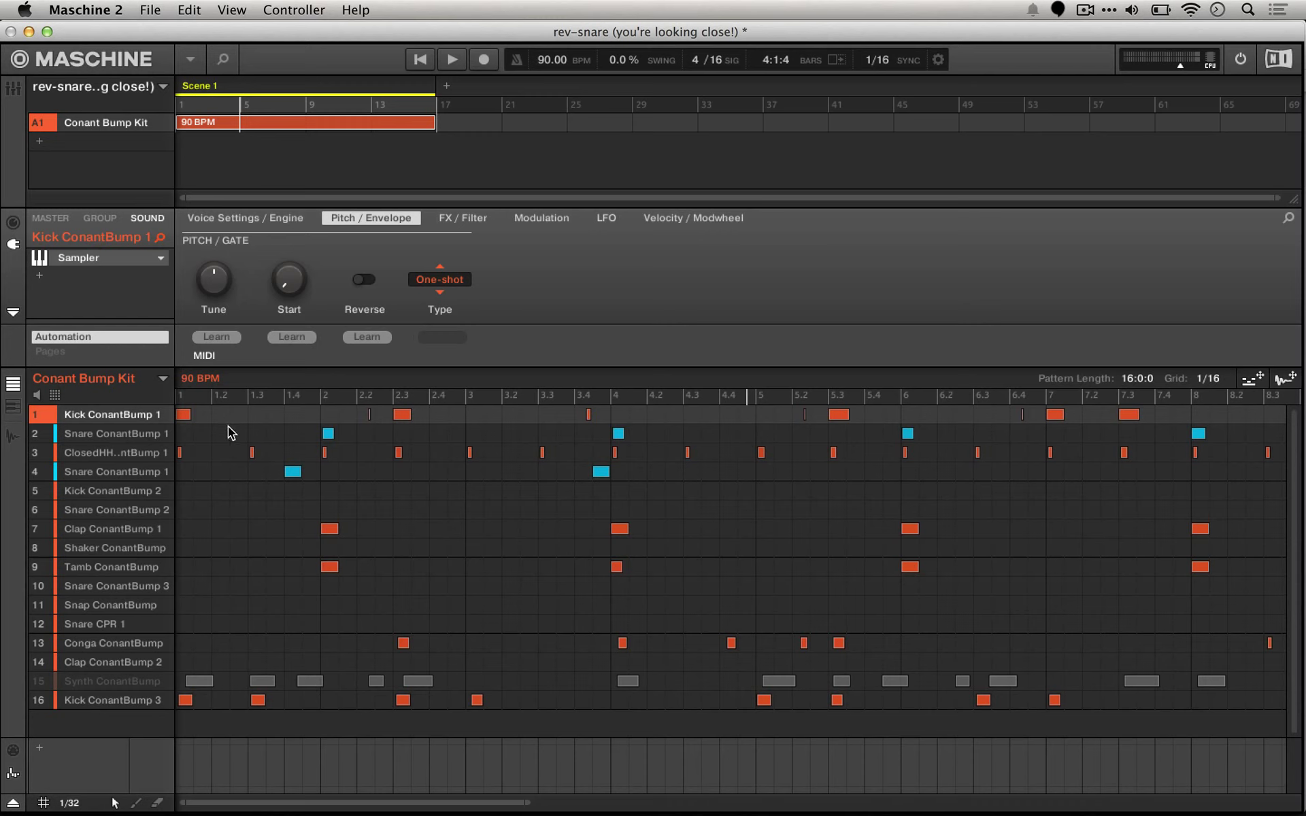
right_click(39, 415)
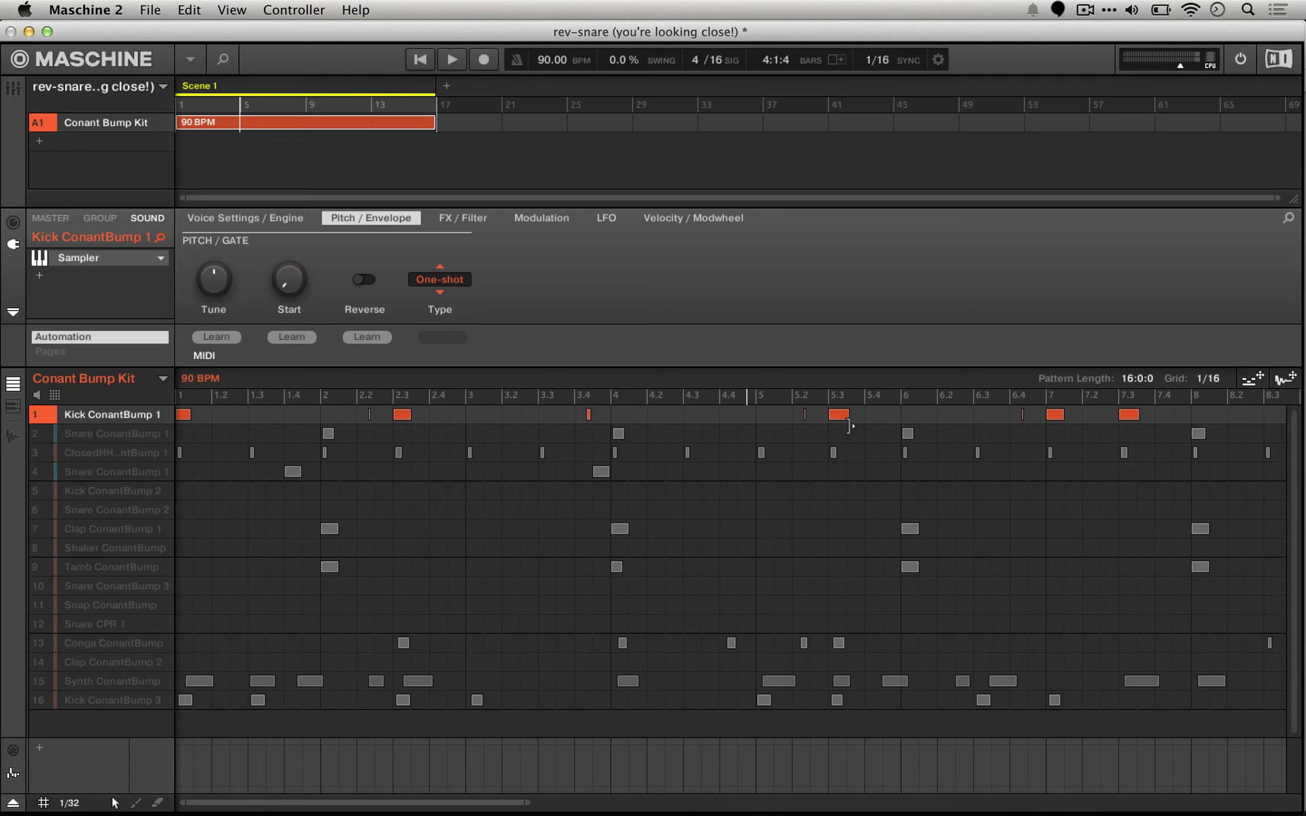
key("space")
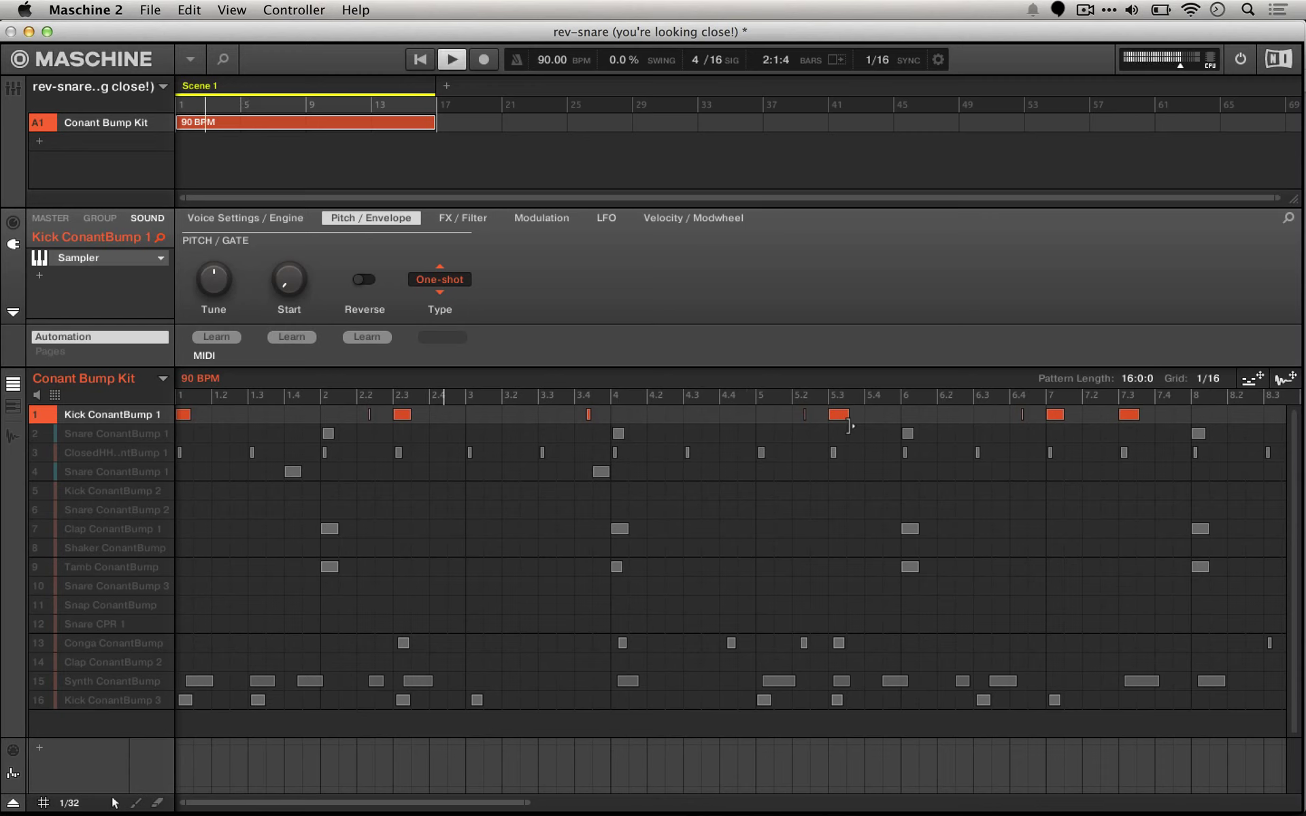
key("space")
Step: Set the kick's envelope type to ADSR and play the pattern
left_click(440, 280)
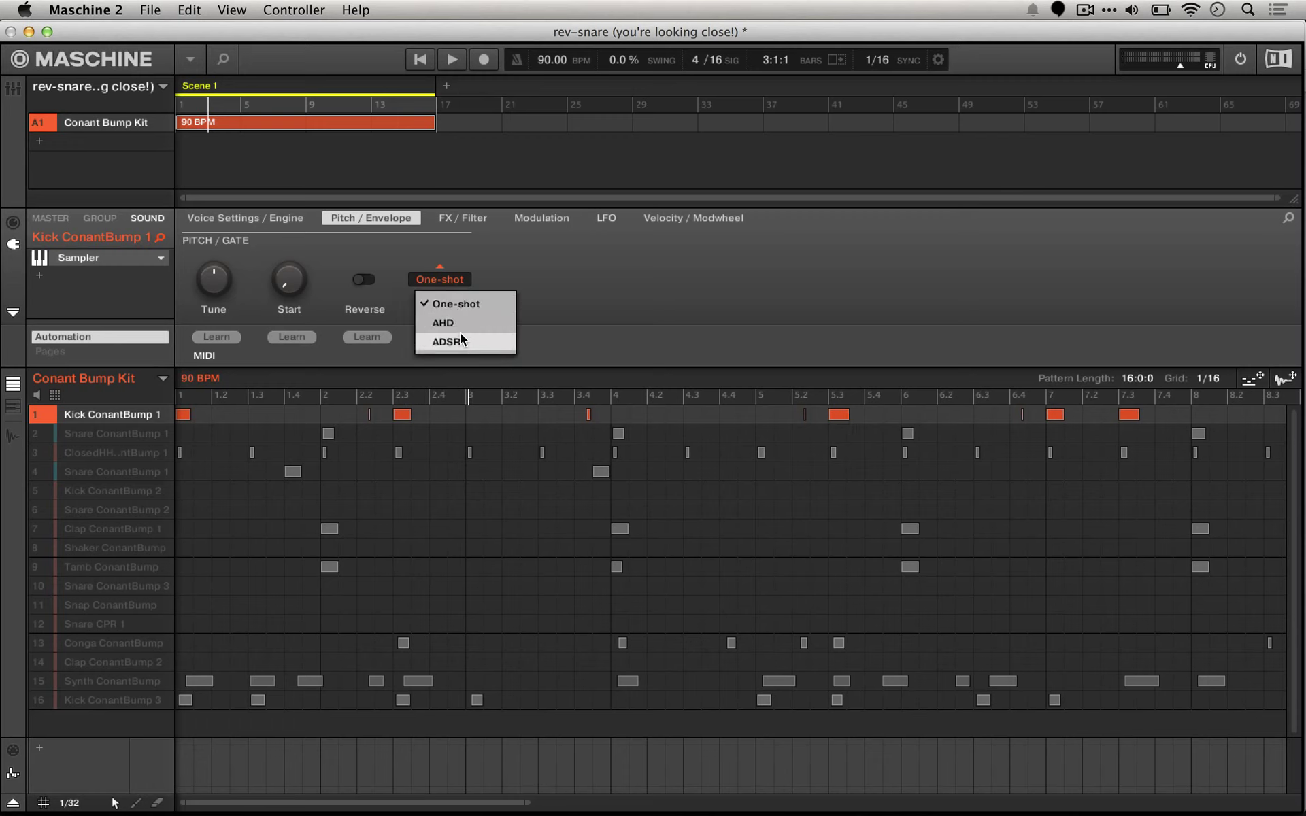
left_click(460, 339)
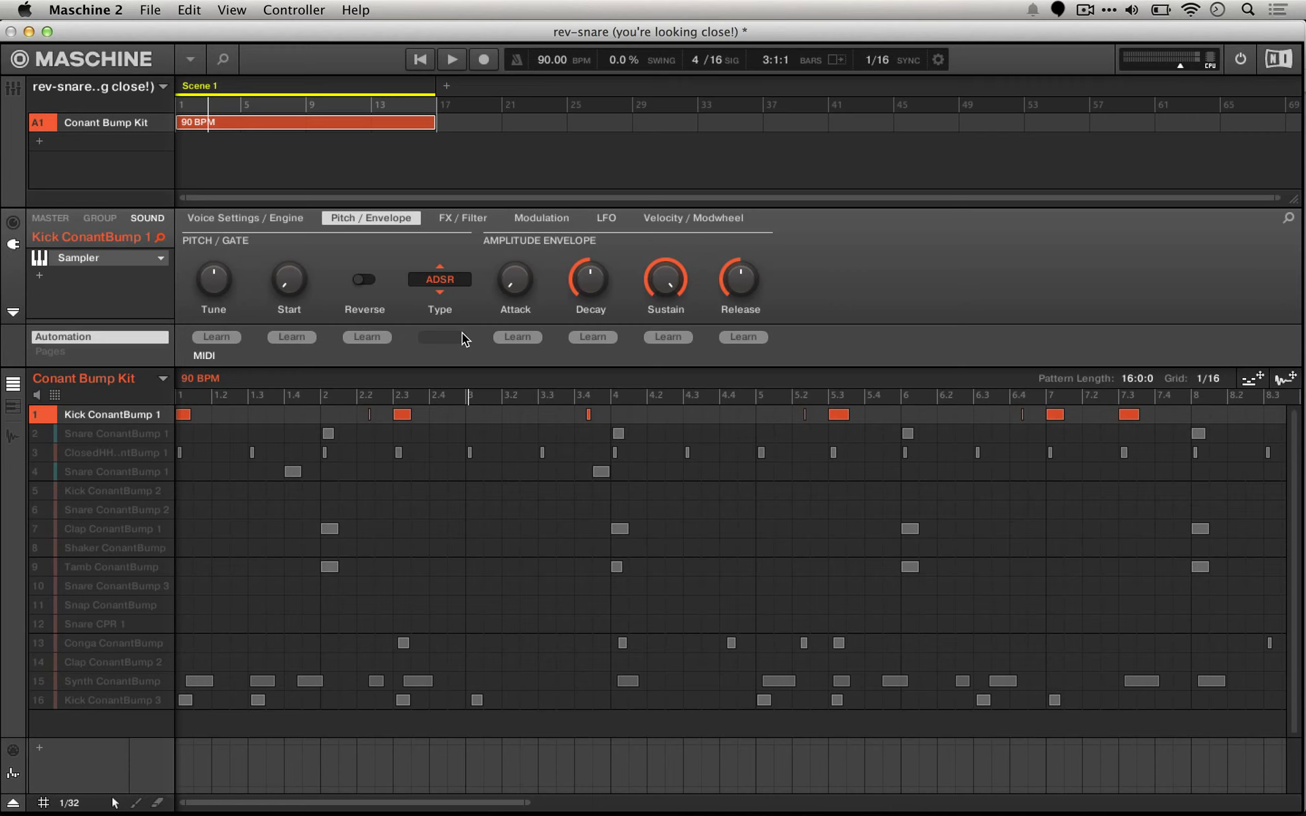
key("space")
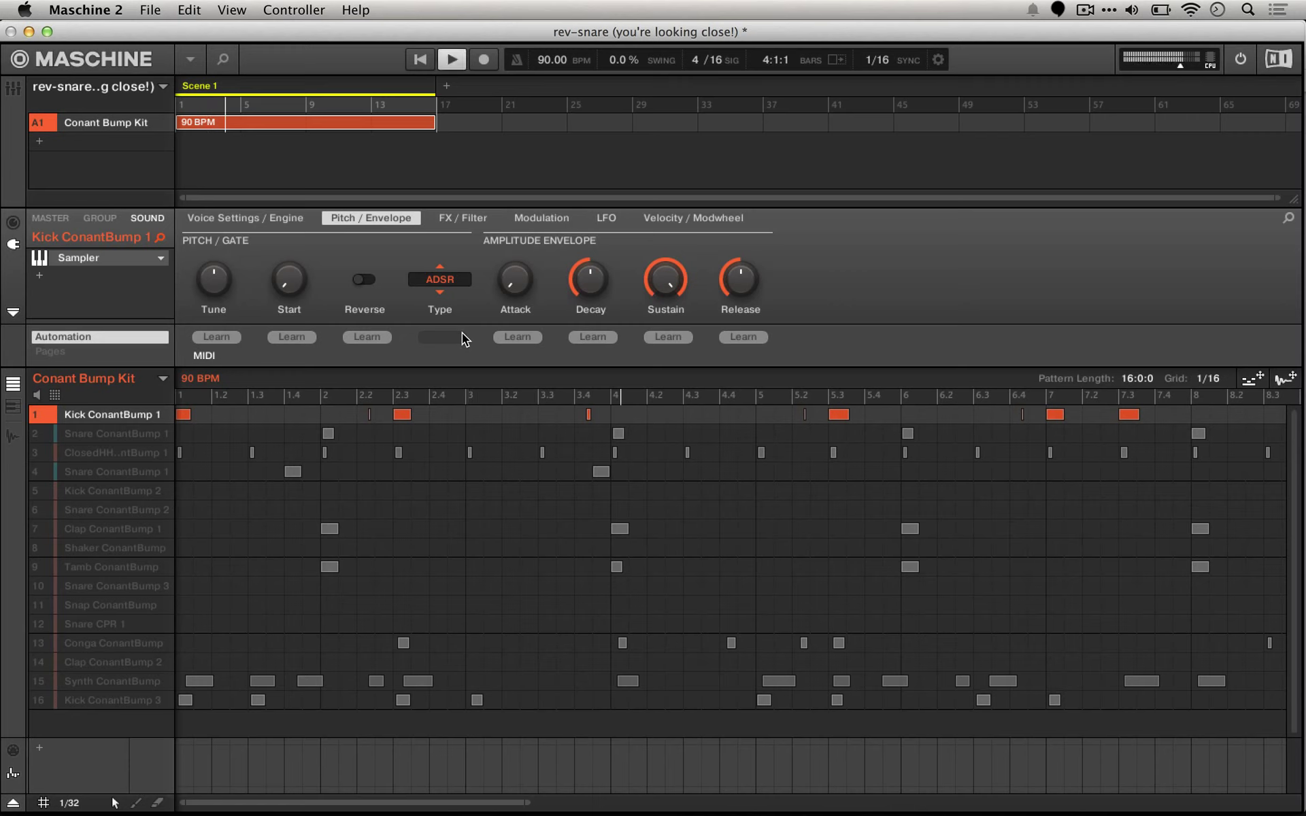
key("space")
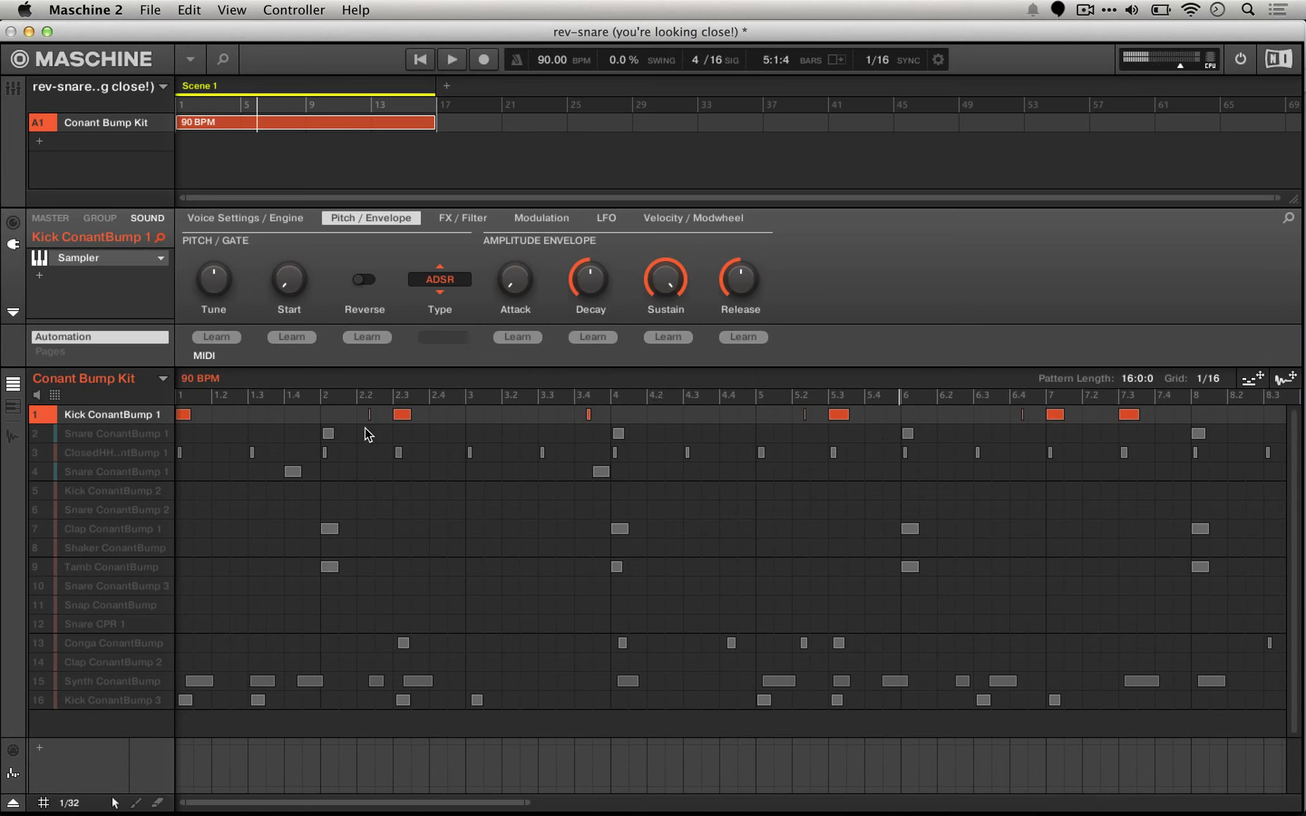
Step: Lengthen the kick's first note to 1.4, play it, and set the kick's envelope type back to One-shot
left_click_drag(189, 414, 283, 418)
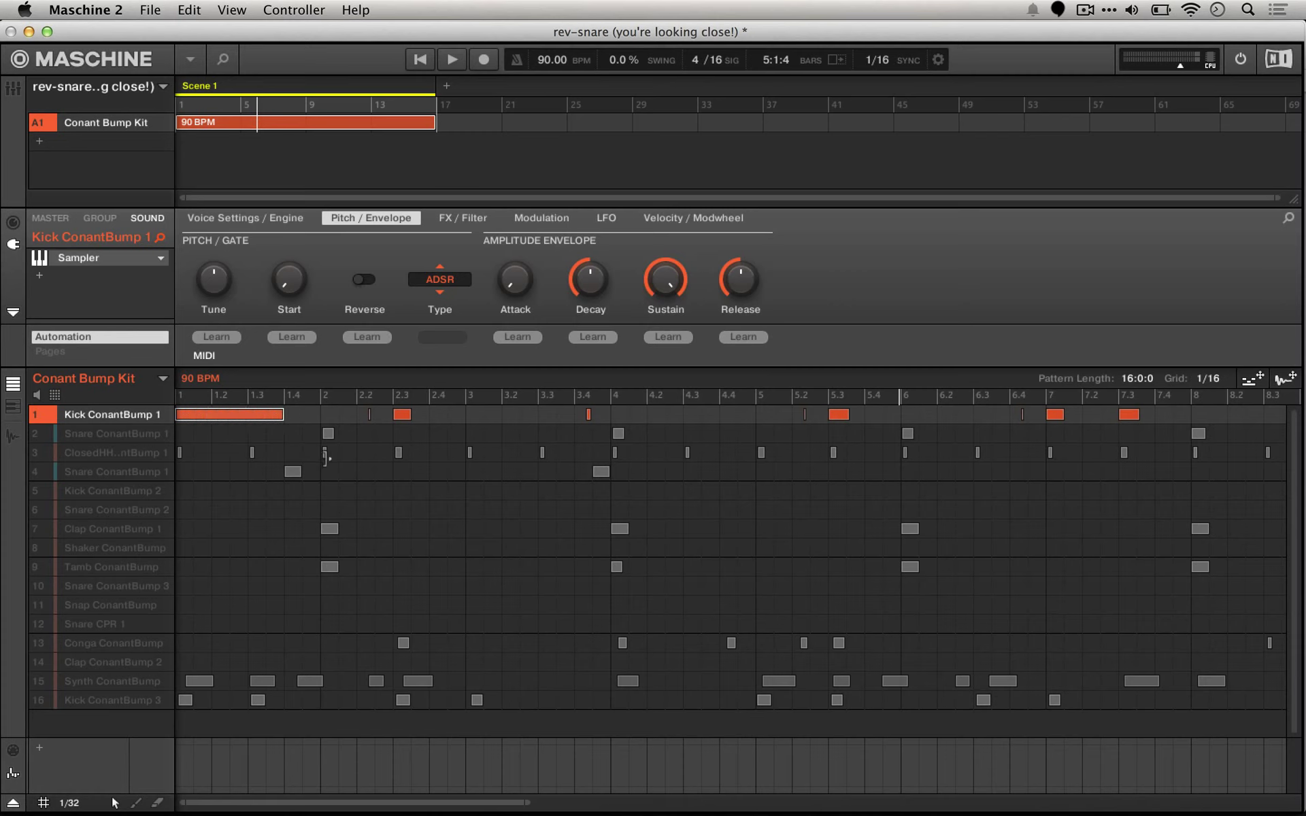
key("space")
left_click(458, 279)
Step: Unmute the original and reversed Snare ConantBump 1 sounds alongside the soloed kick, and play the pattern
mouse_move(39, 465)
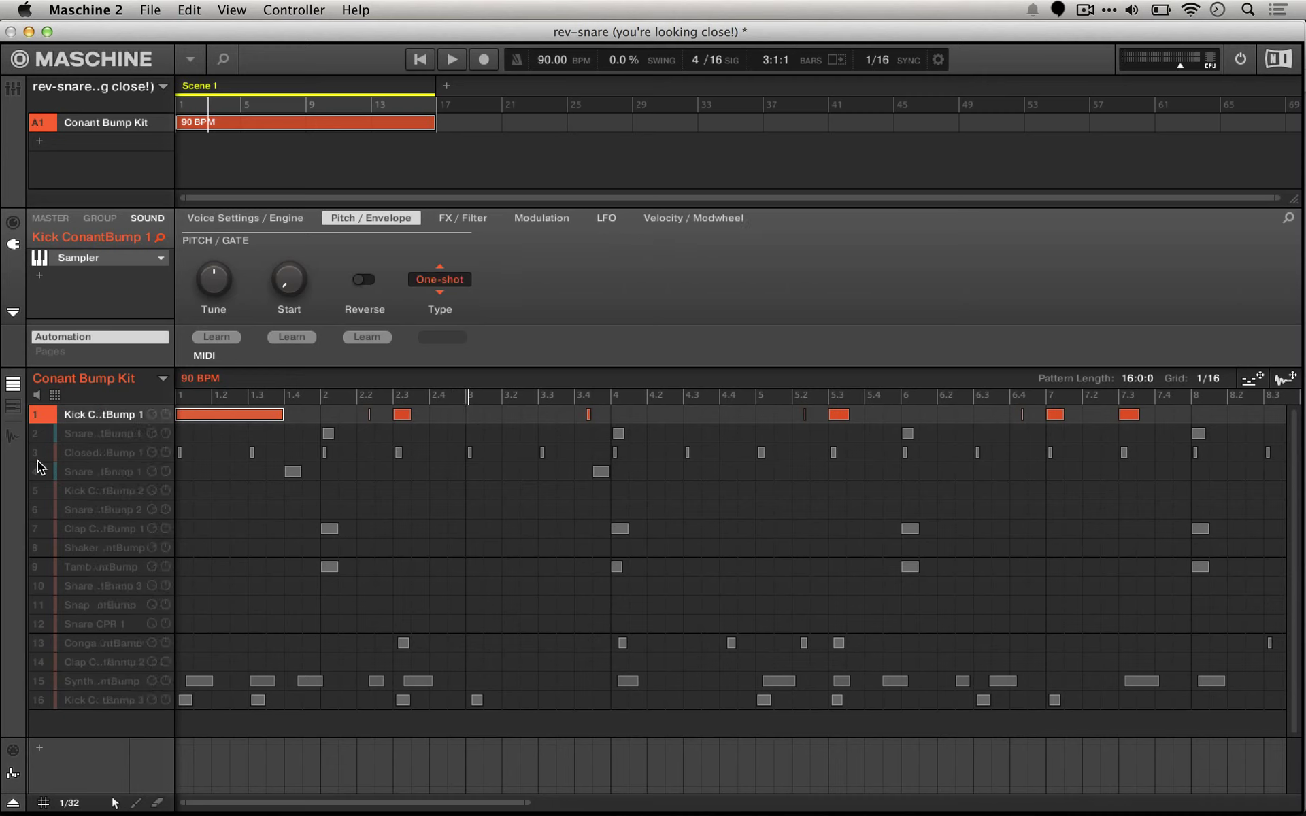
left_click(96, 436)
left_click(31, 430)
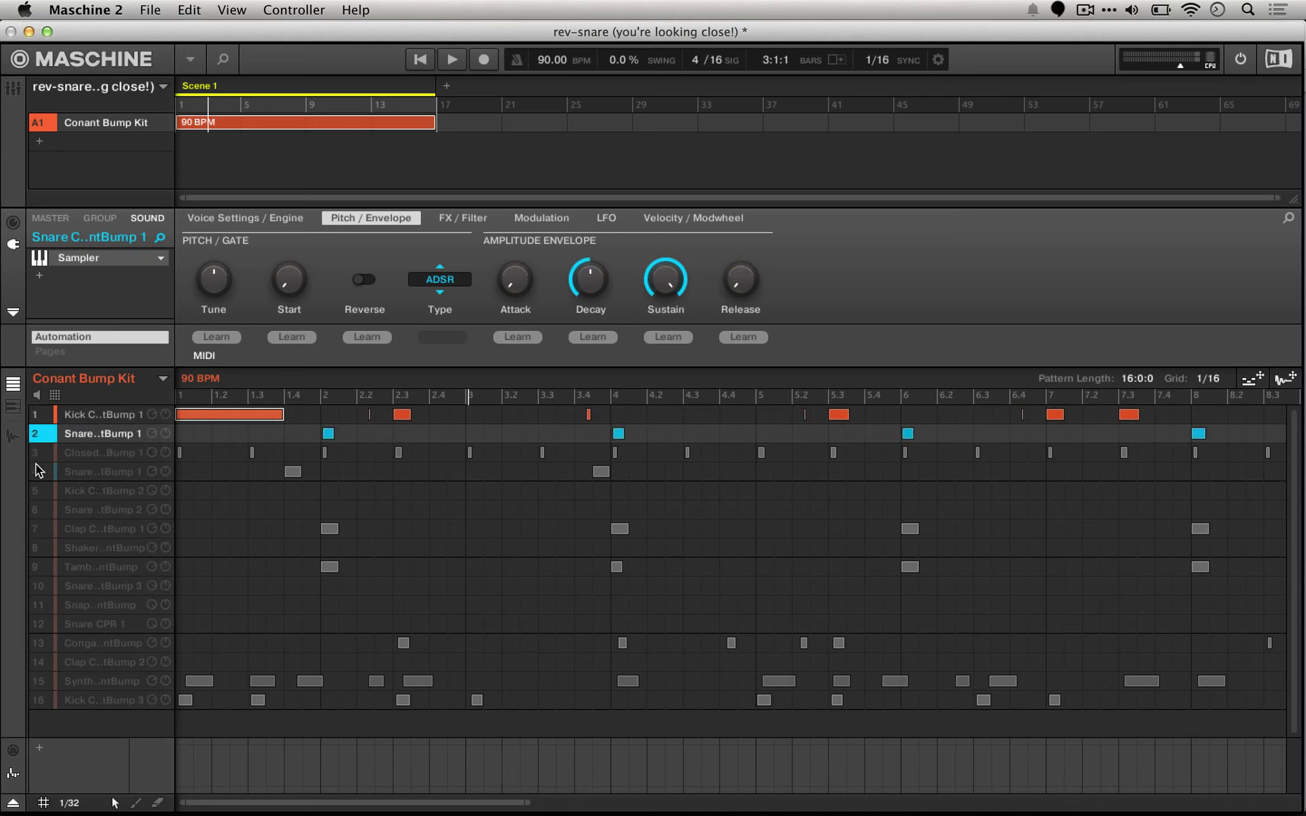
left_click(38, 468, "shift")
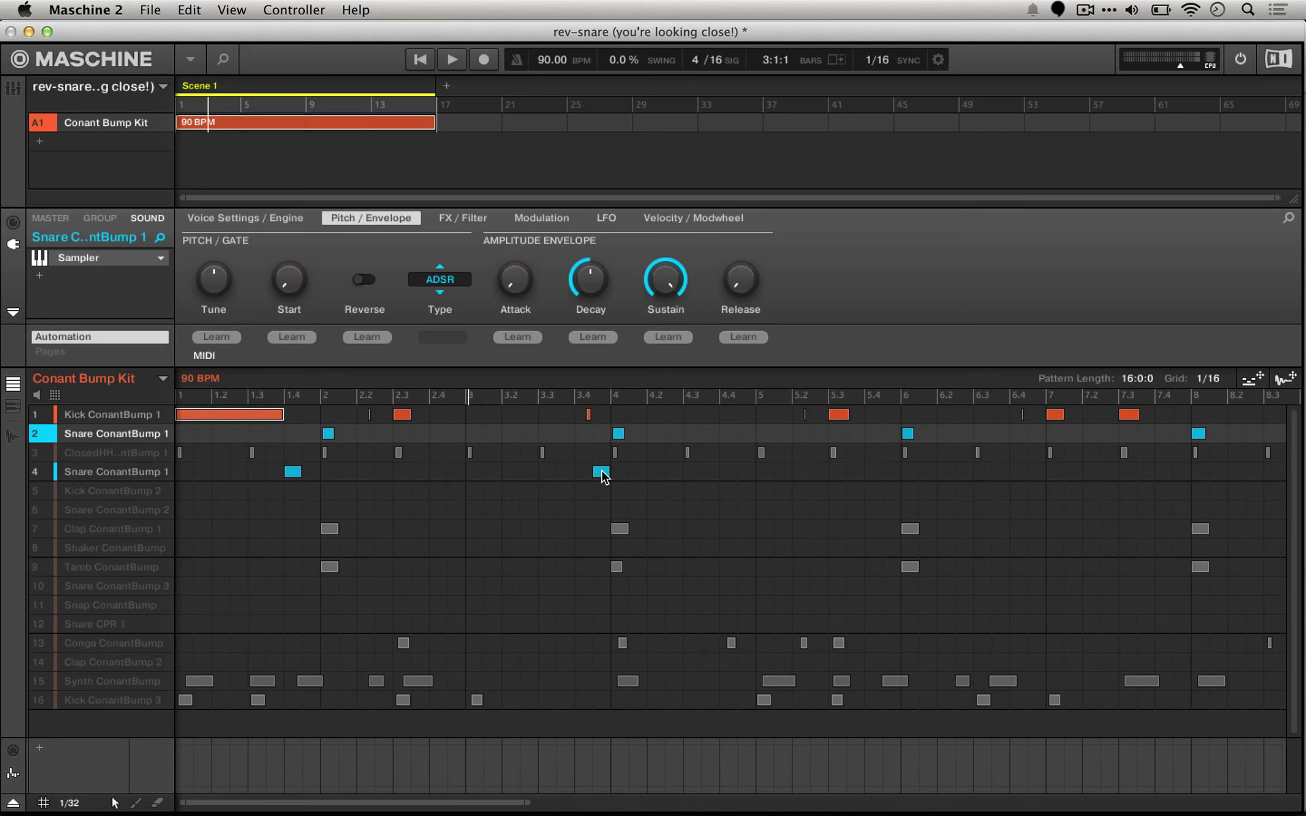
key("space")
Step: Lengthen the first reversed snare note so it ends at 2, and play the pattern
left_click(293, 471)
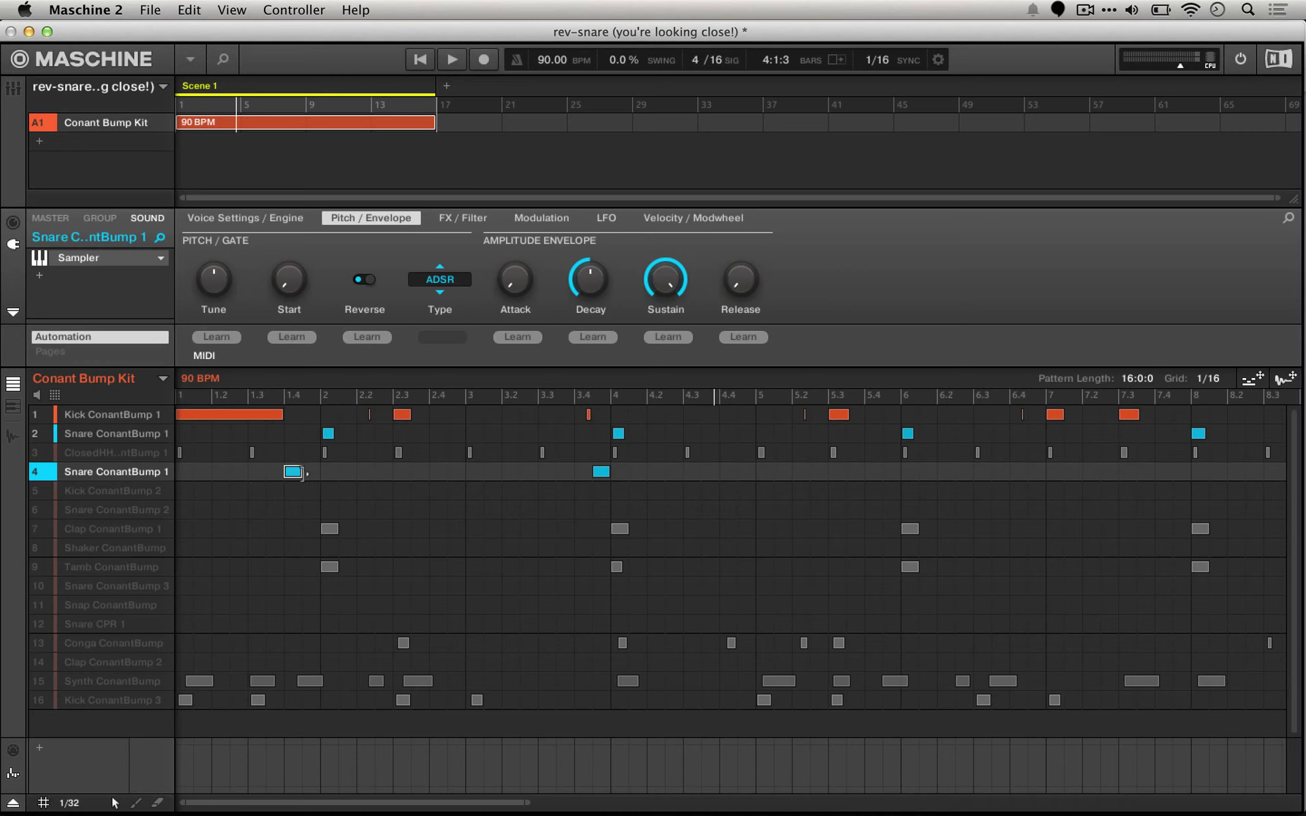
left_click_drag(301, 471, 325, 472)
key("space")
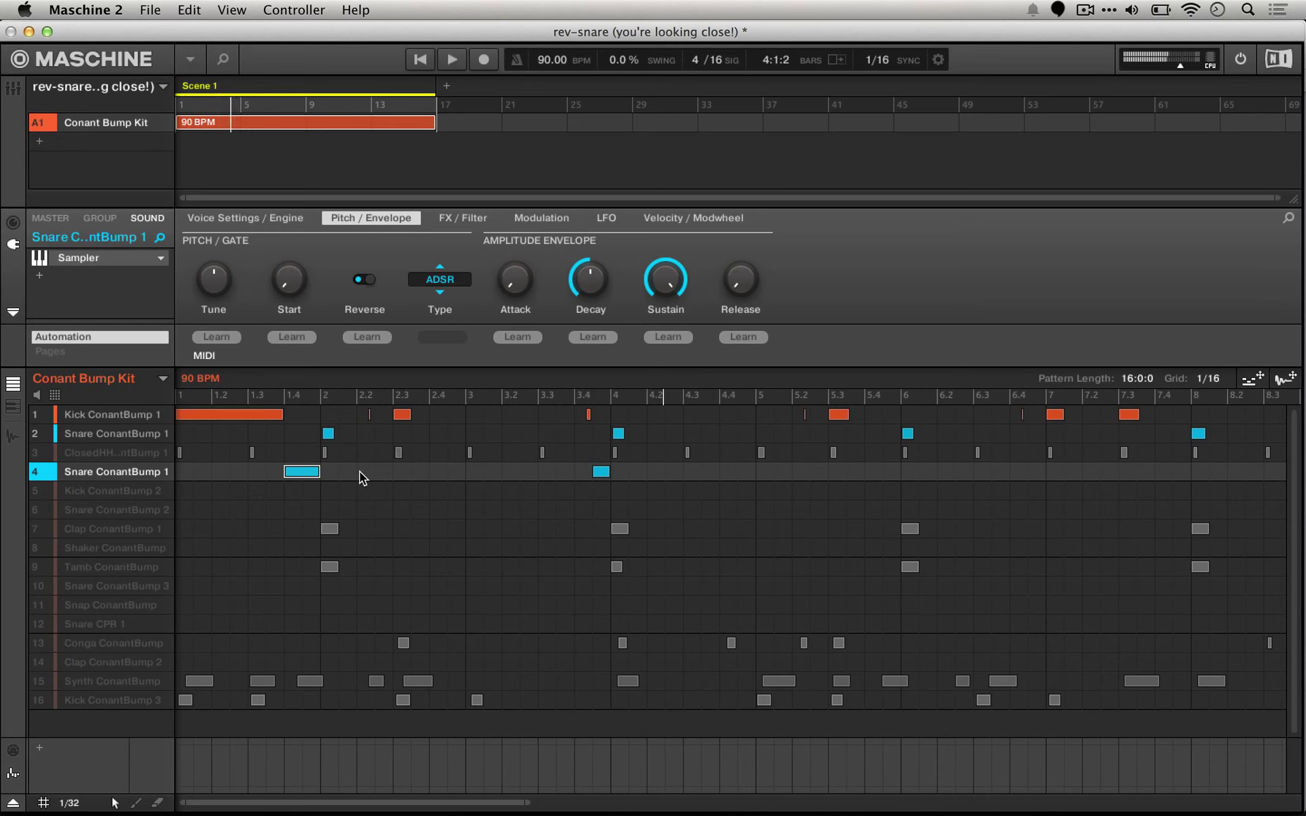
Step: Unmute all the kit's sounds, mute Synth ConantBump, and play the pattern
left_click(37, 474, "shift")
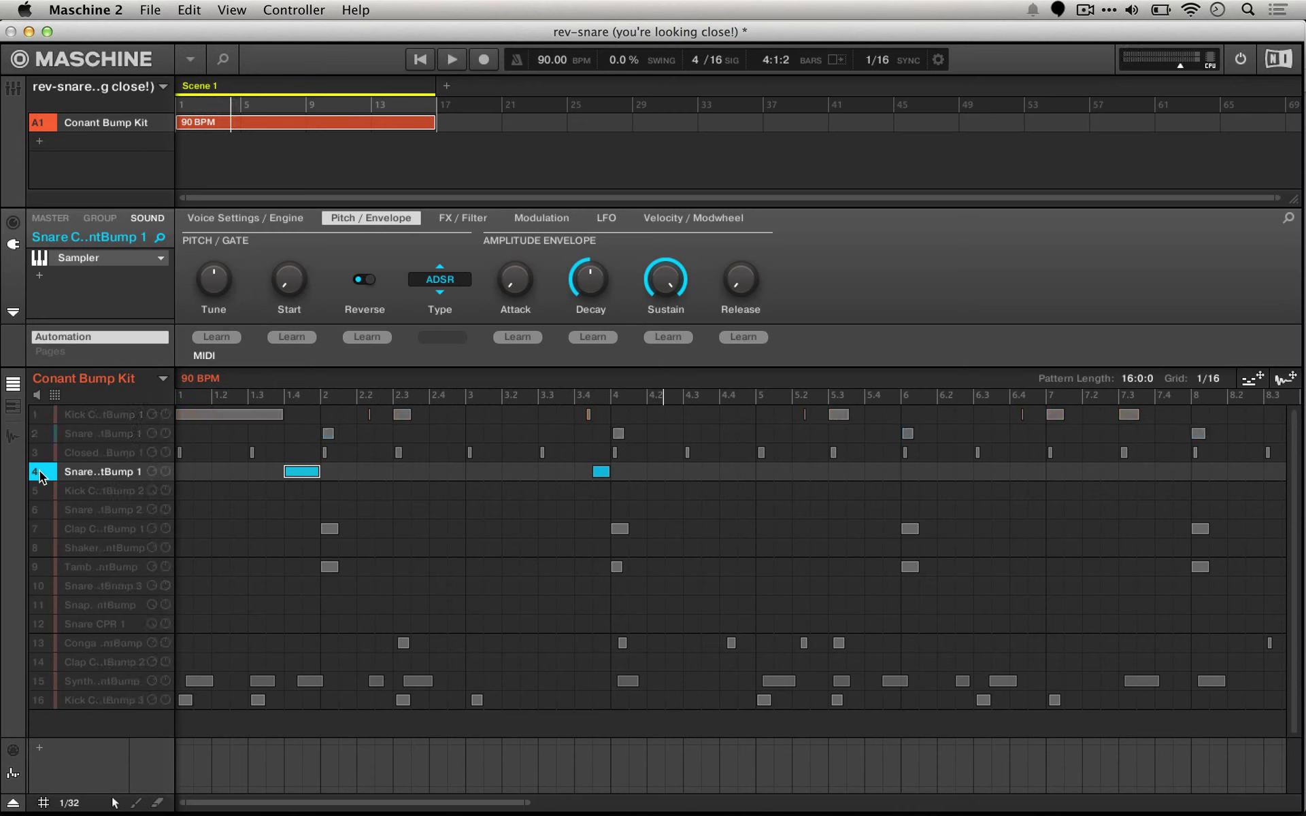
left_click(40, 475, "shift")
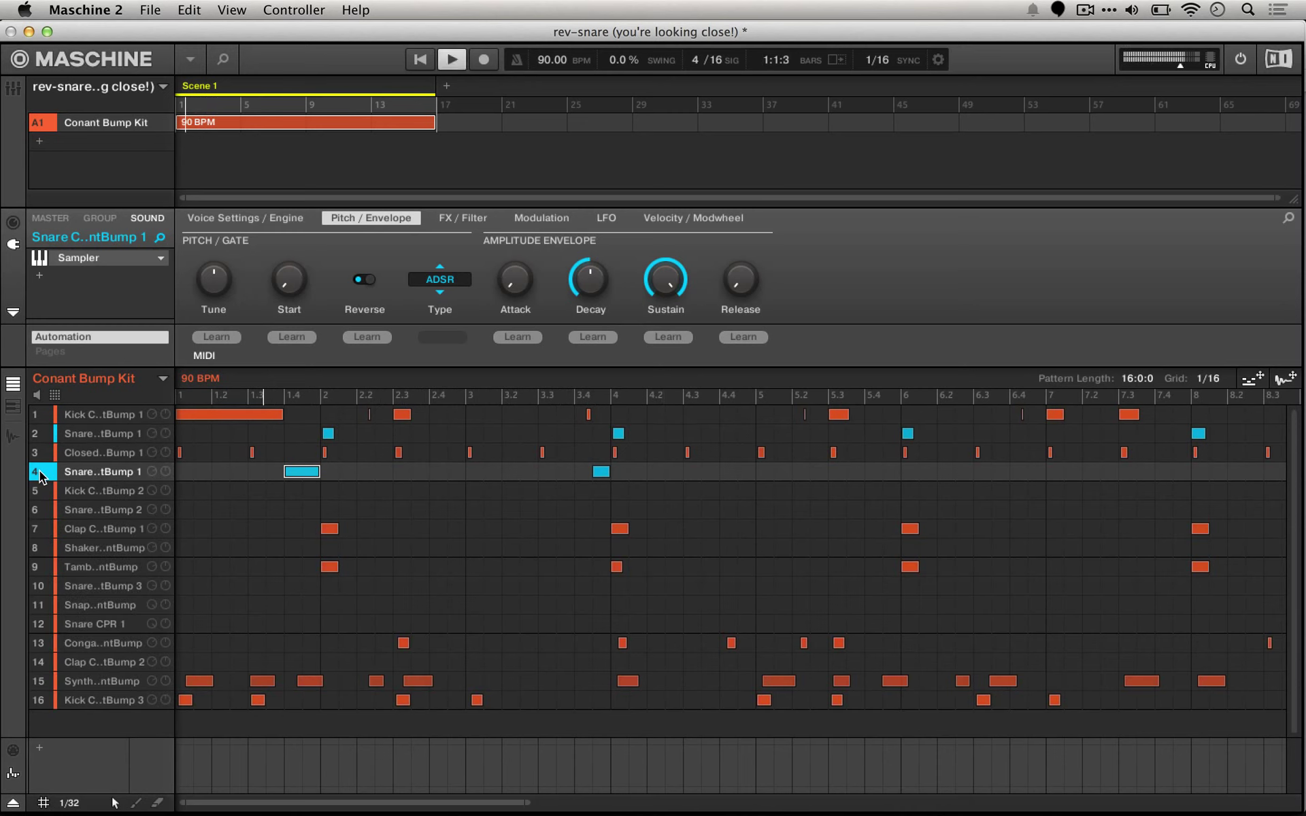
left_click(38, 681)
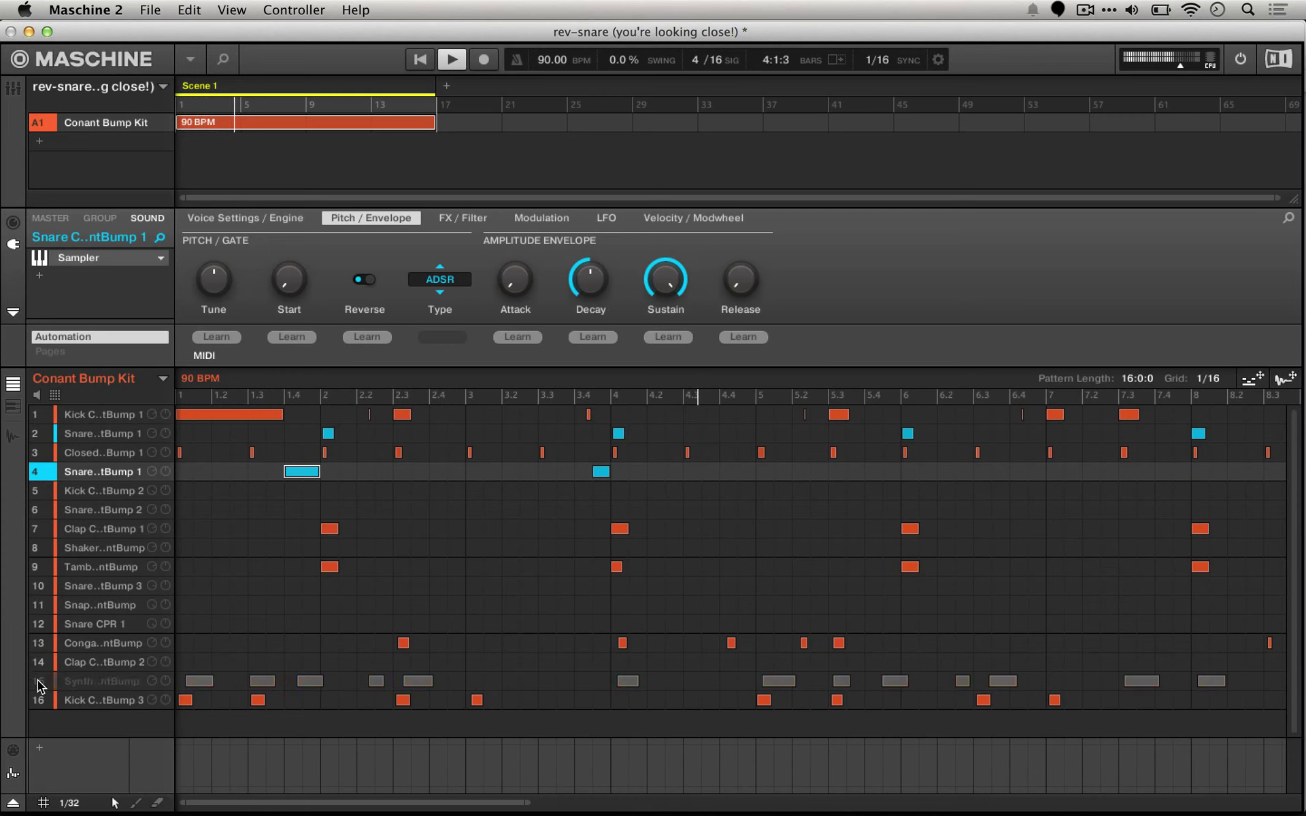
key("space")
key("space")
key("space")
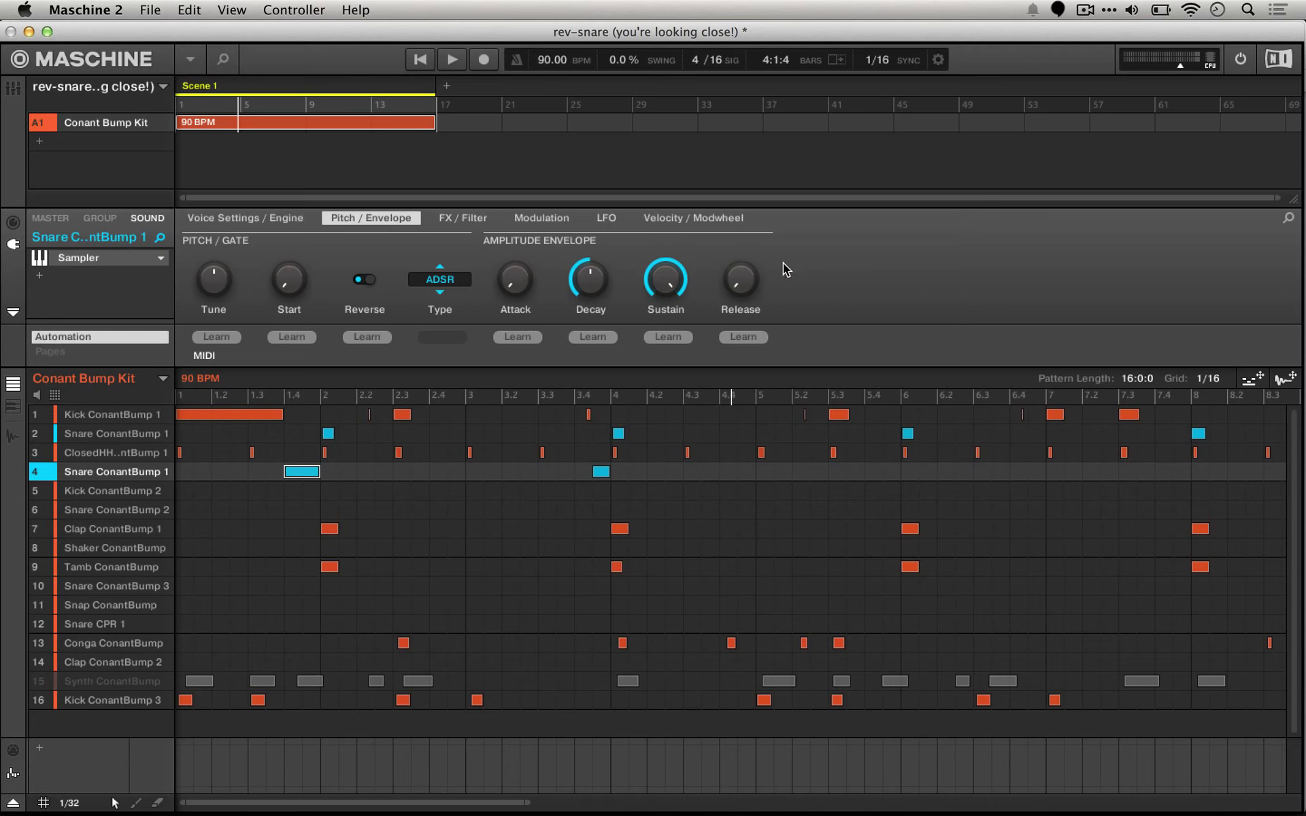
Step: Set the reversed snare's envelope type to One-shot, and play it with only the original snare alongside
left_click(453, 277)
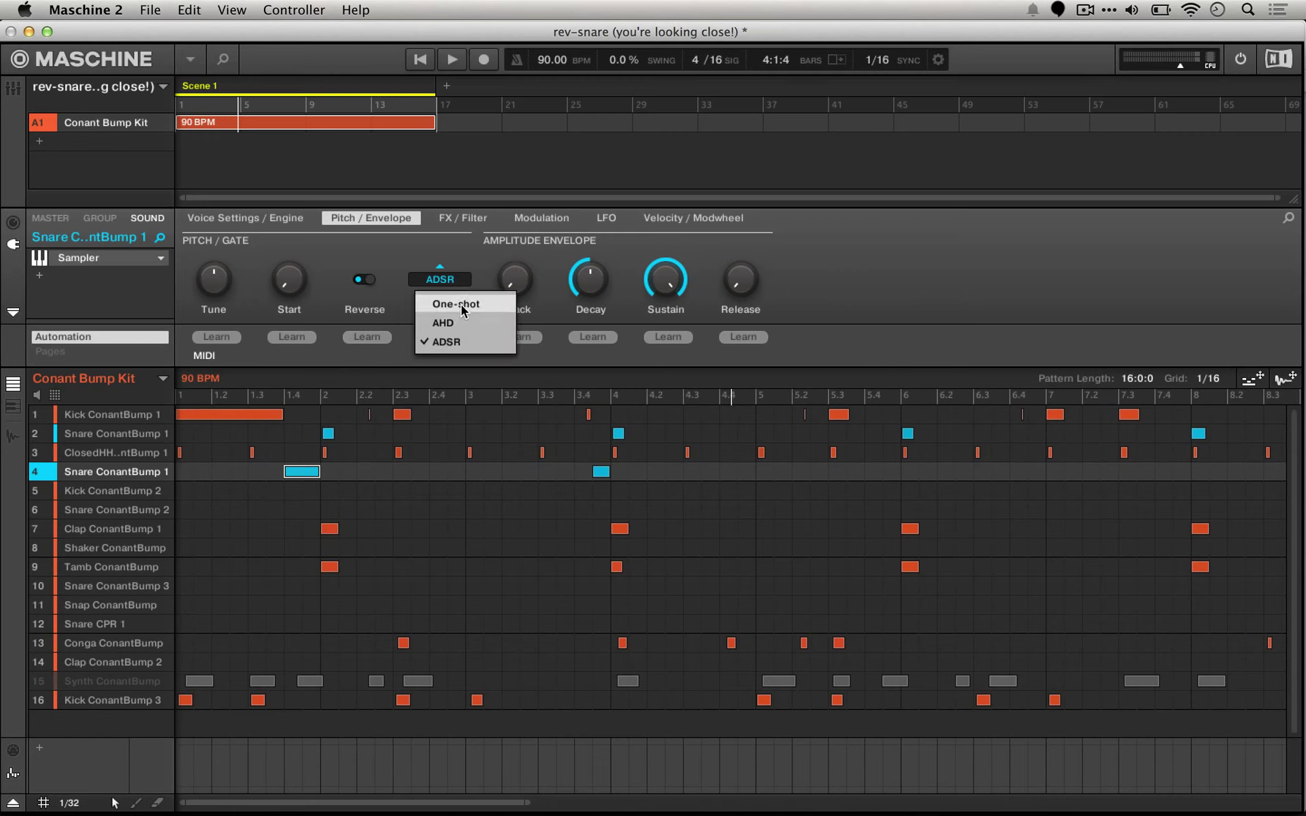
left_click(458, 302)
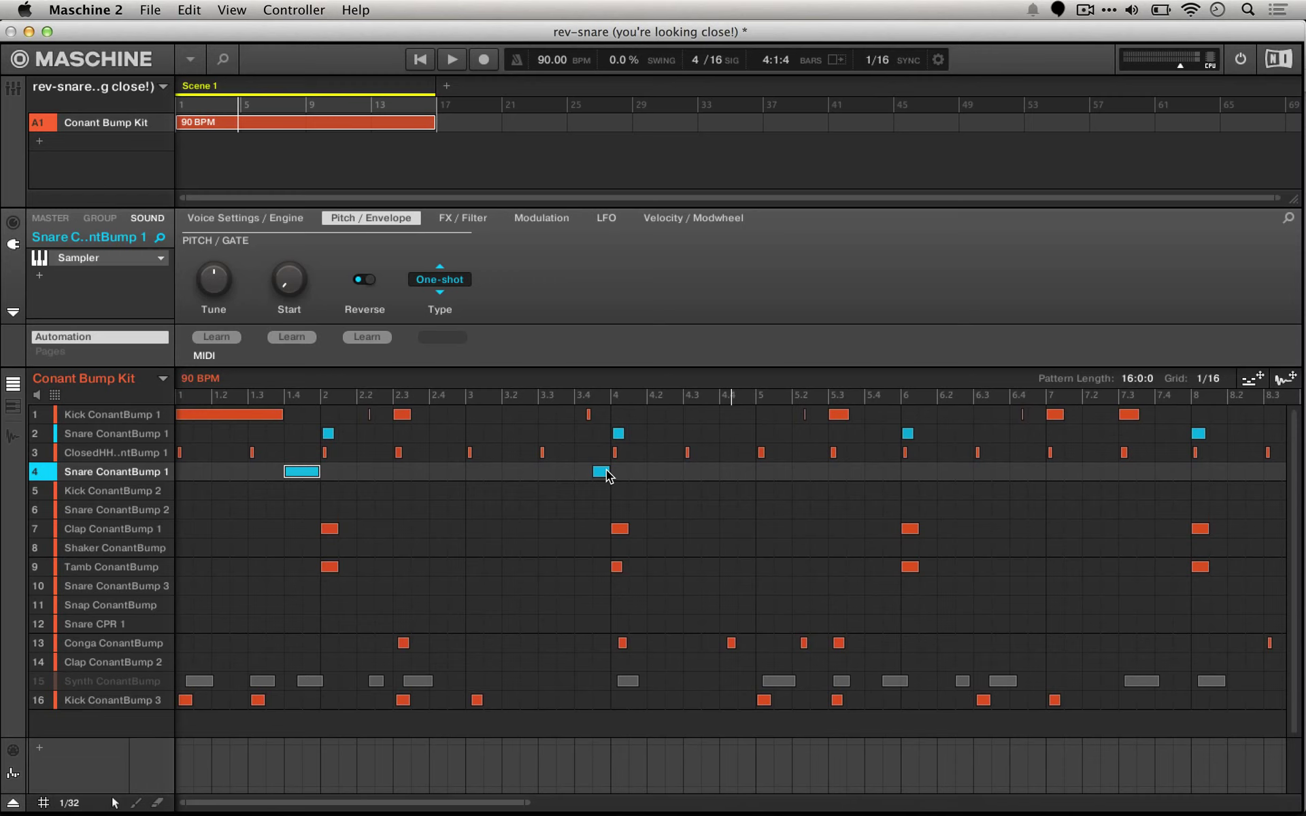
key("space")
mouse_move(43, 439)
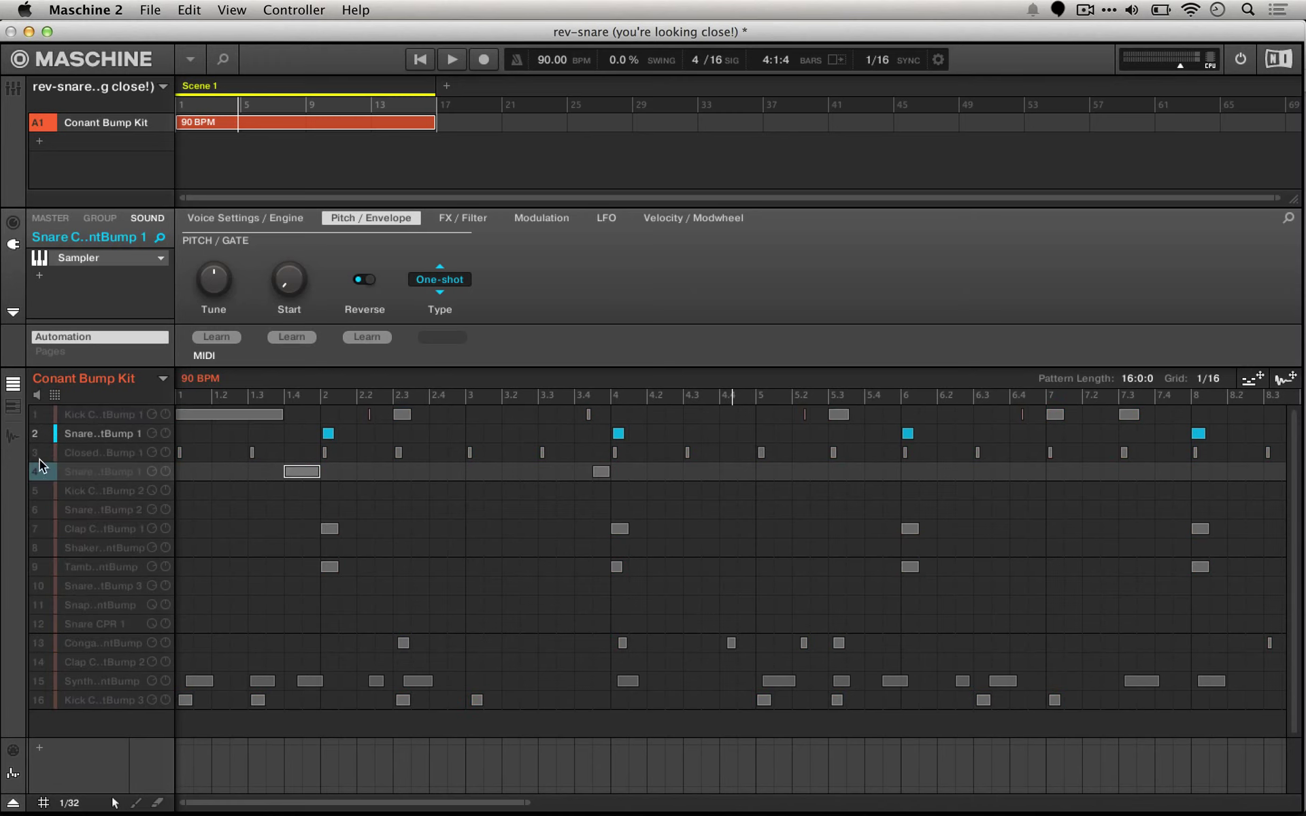
key("space")
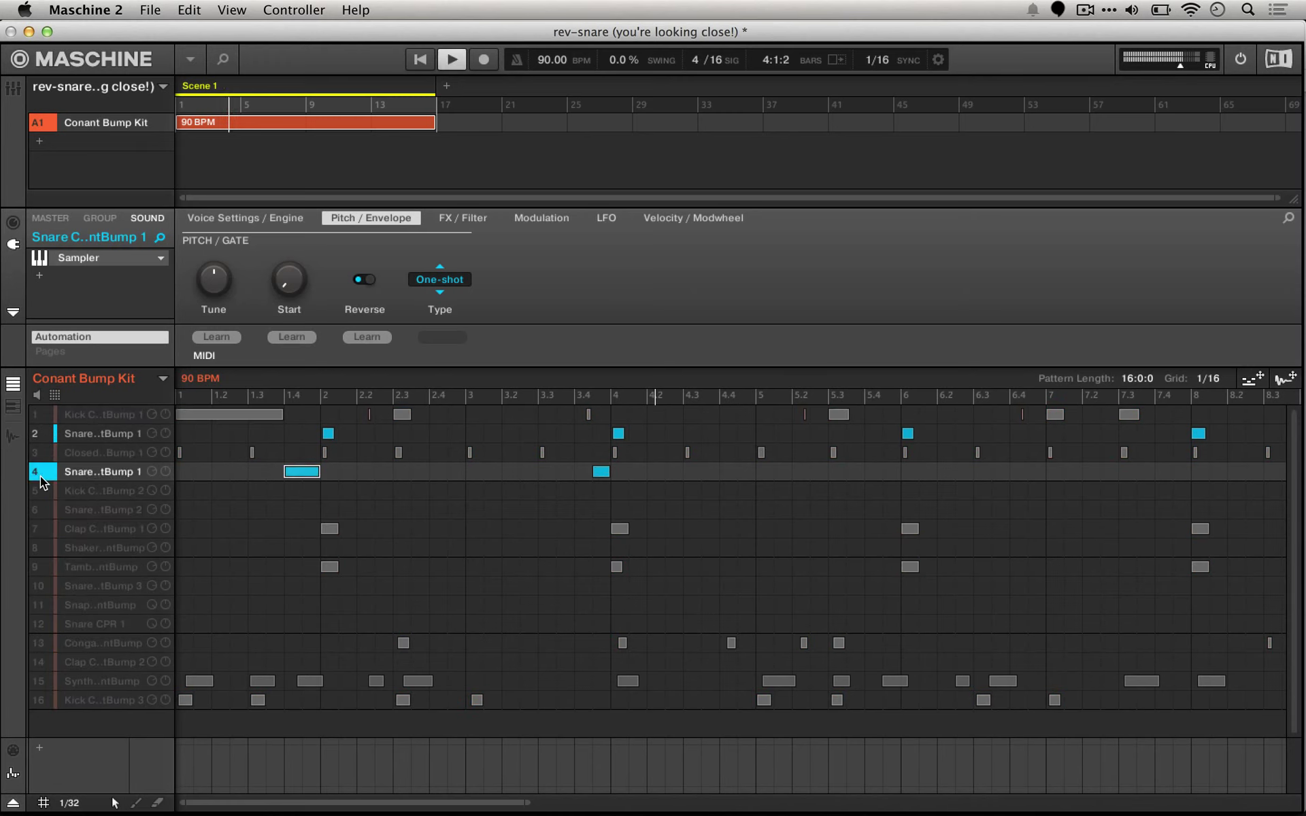
Step: Copy the reversed snare from sound 4 onto sound 5, and check the copy's waveform
right_click(92, 475)
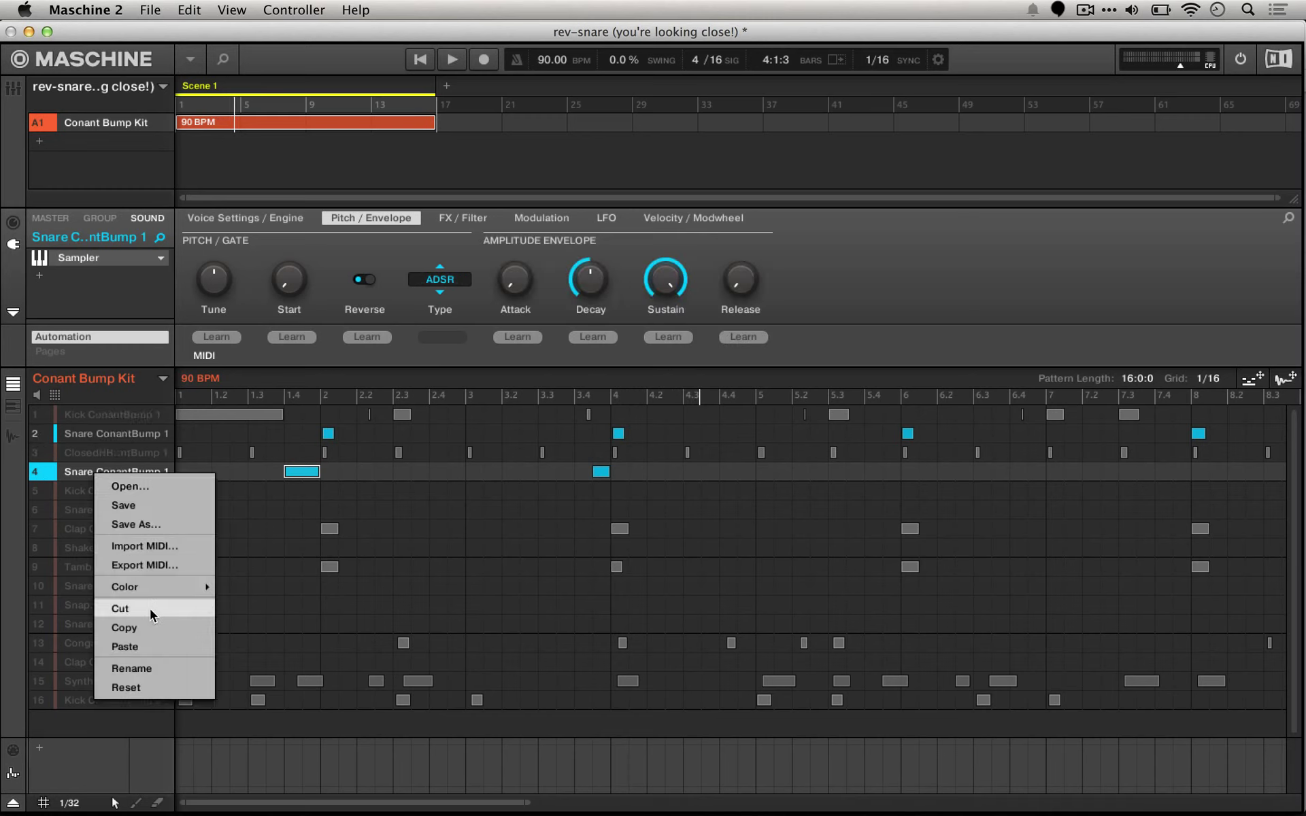
left_click(144, 627)
left_click(99, 491)
right_click(99, 492)
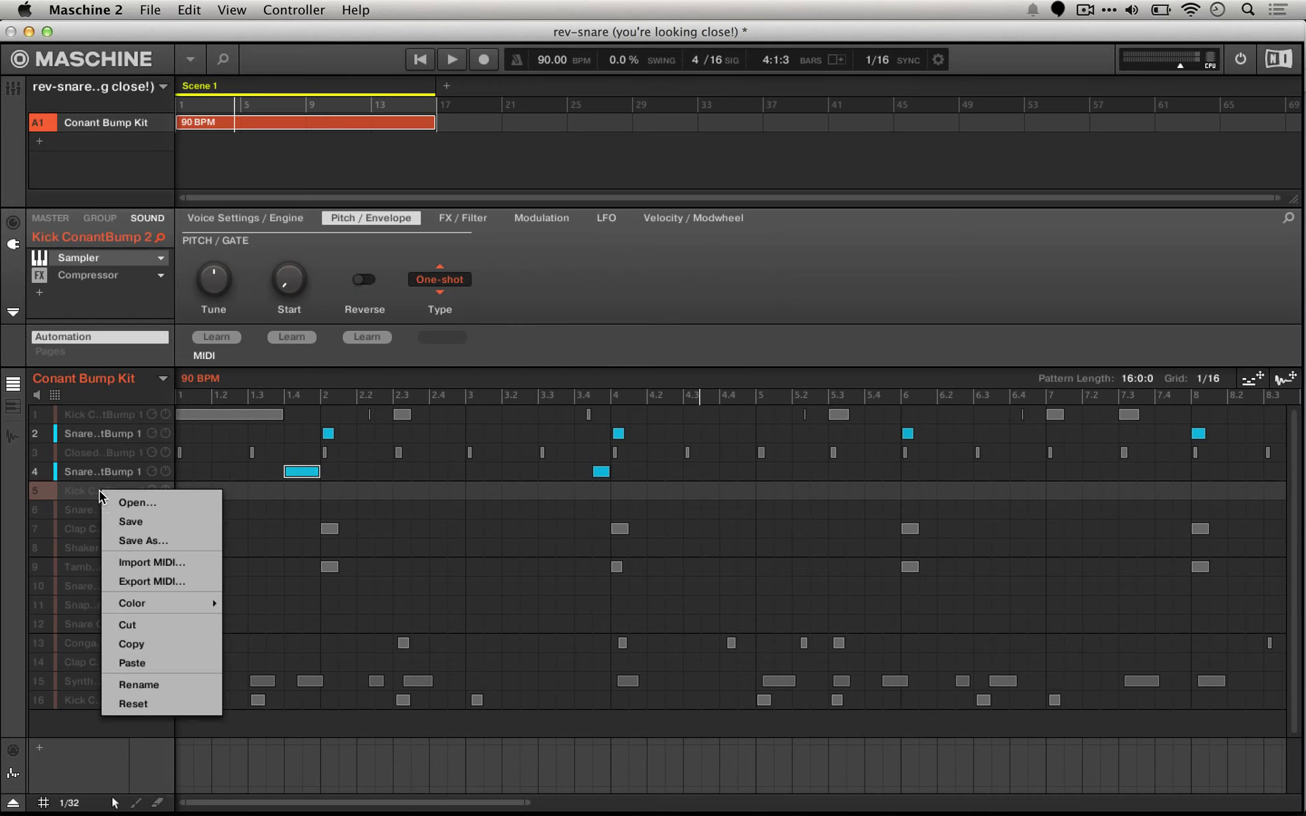
left_click(132, 662)
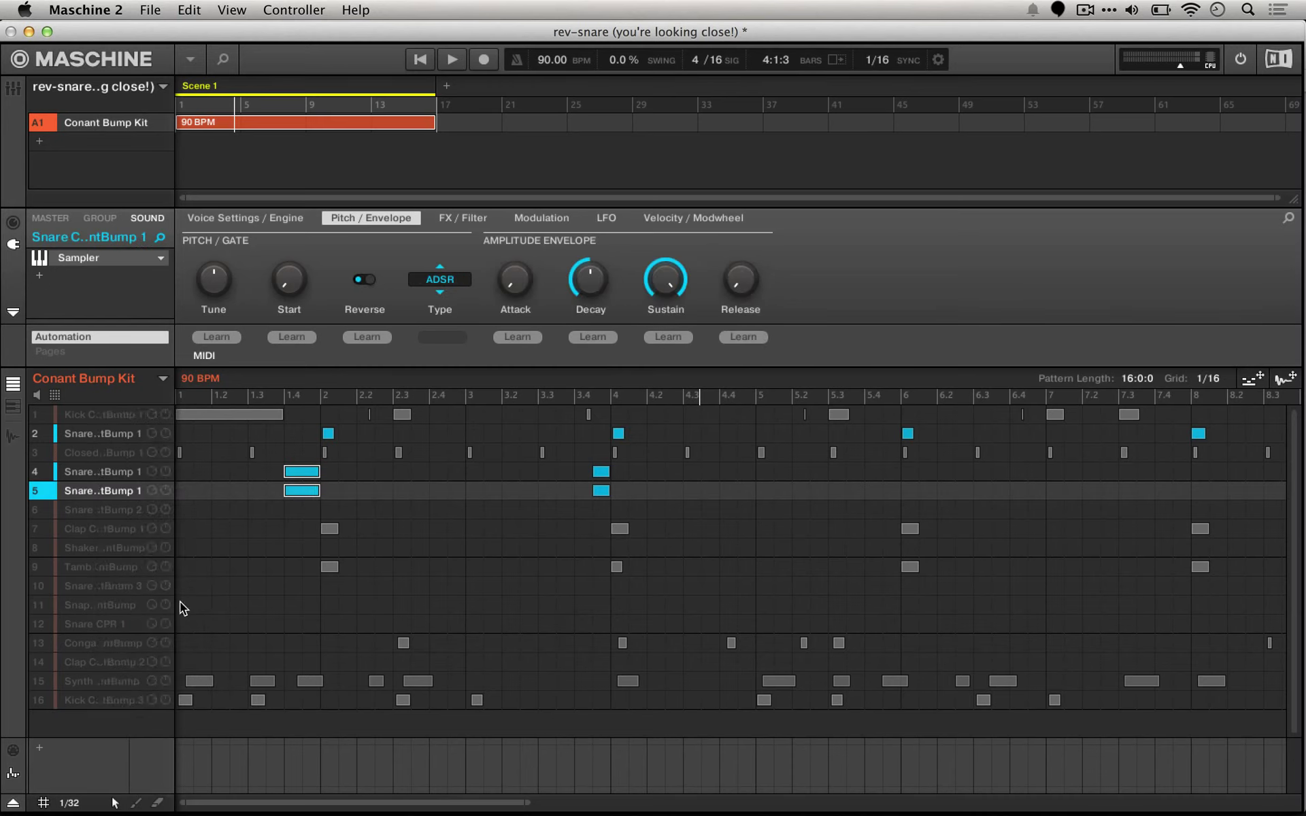
left_click(12, 437)
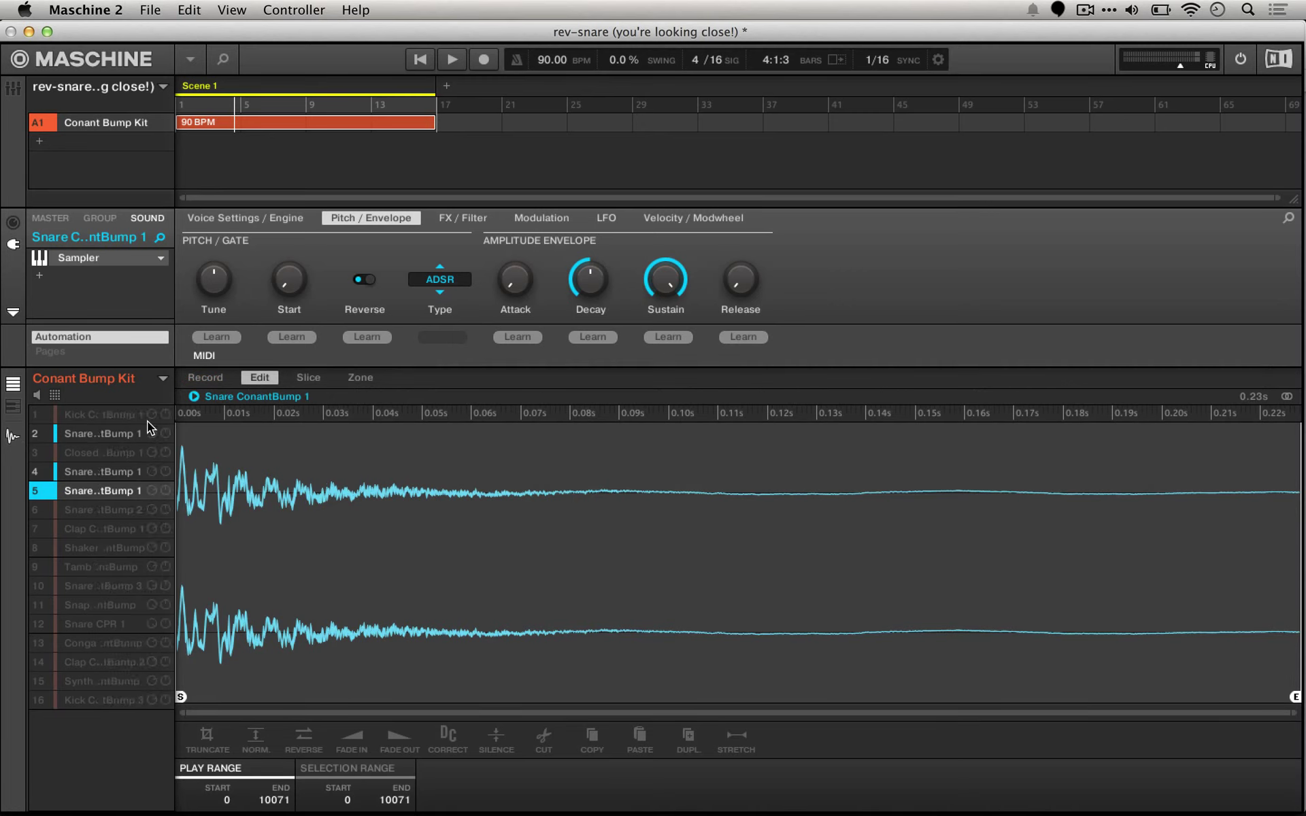
left_click(12, 437)
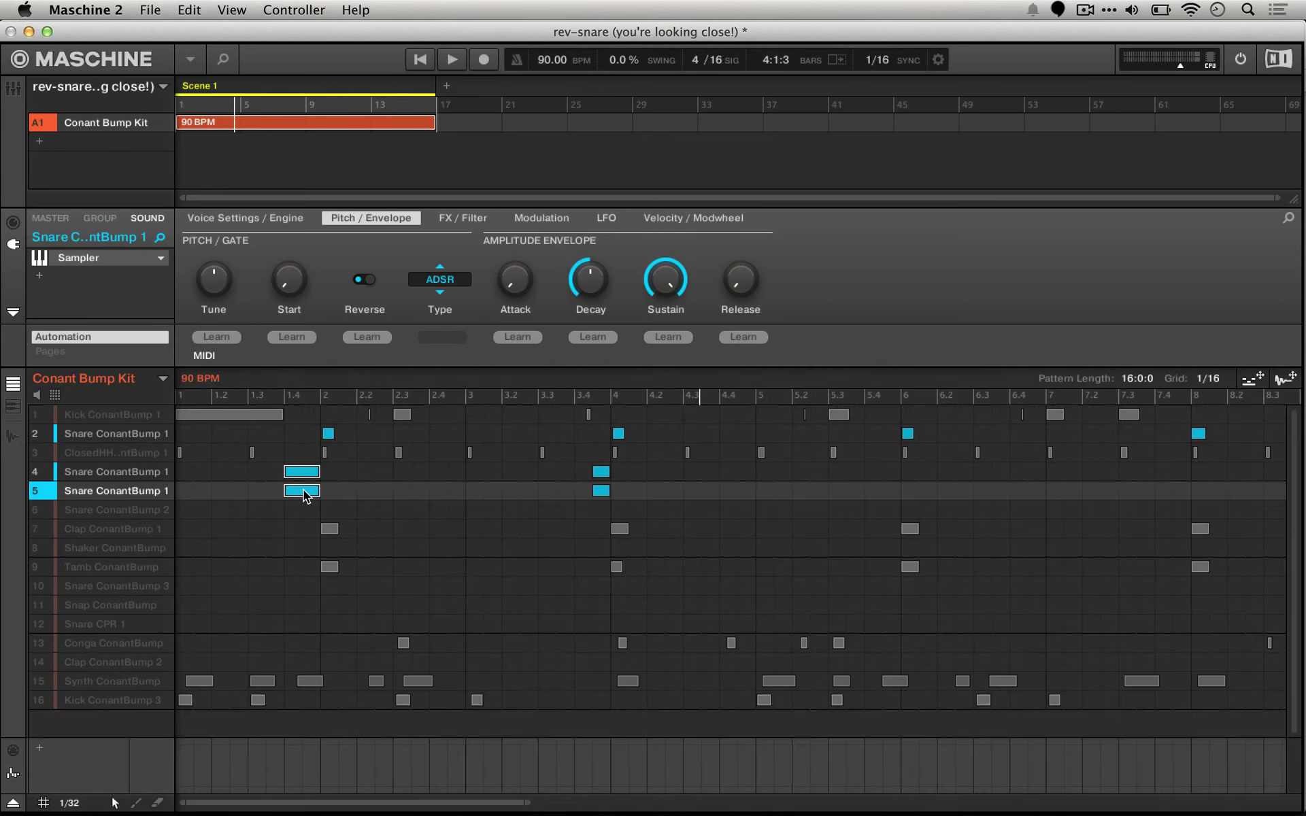
Step: Keep only the first reversed note in sound 4, spanning 1.4 to 2, and only the second in sound 5, extended to start at 3.4
key("Delete")
left_click(298, 475)
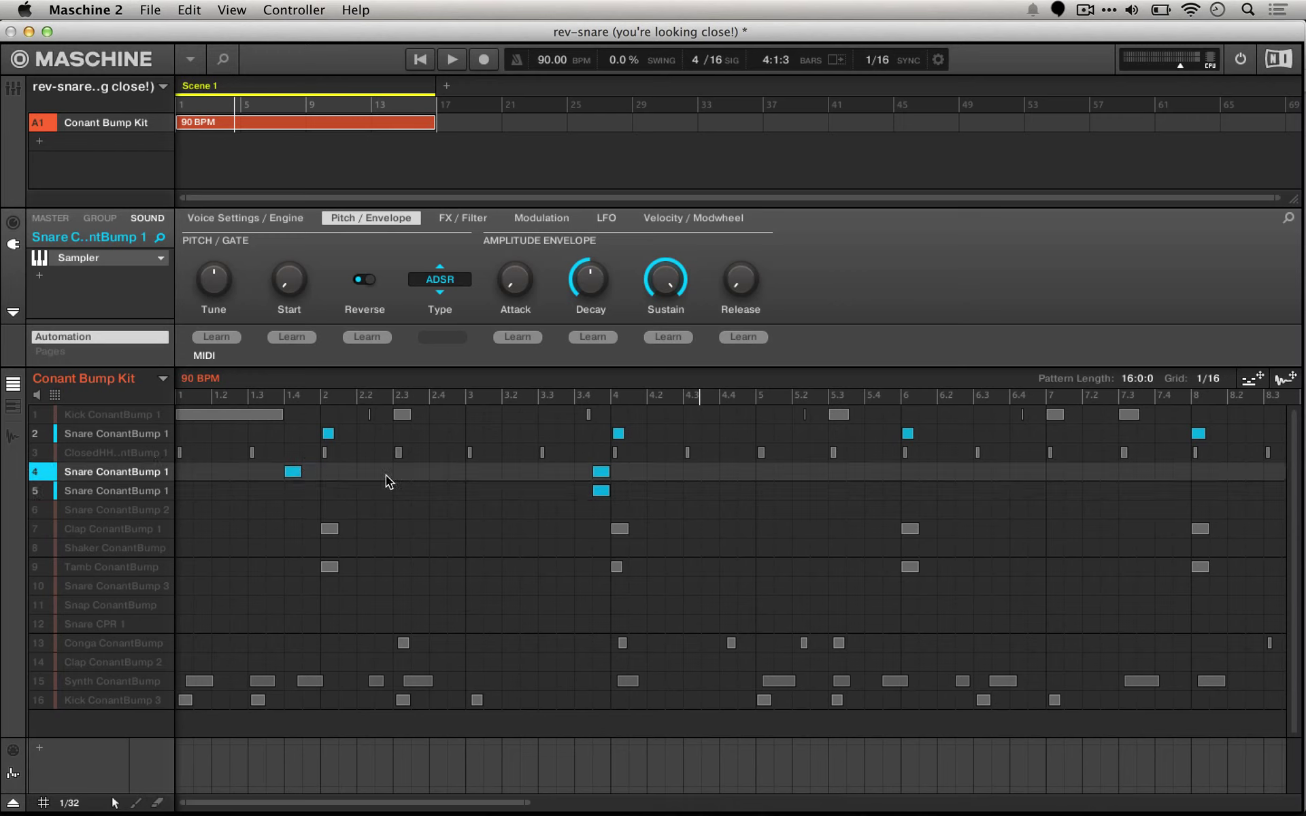
left_click_drag(301, 472, 319, 471)
double_click(603, 472)
left_click_drag(594, 490, 575, 491)
Step: Set sound 5's envelope type to One-shot, and play the pattern with its sample waveform shown
left_click(439, 280)
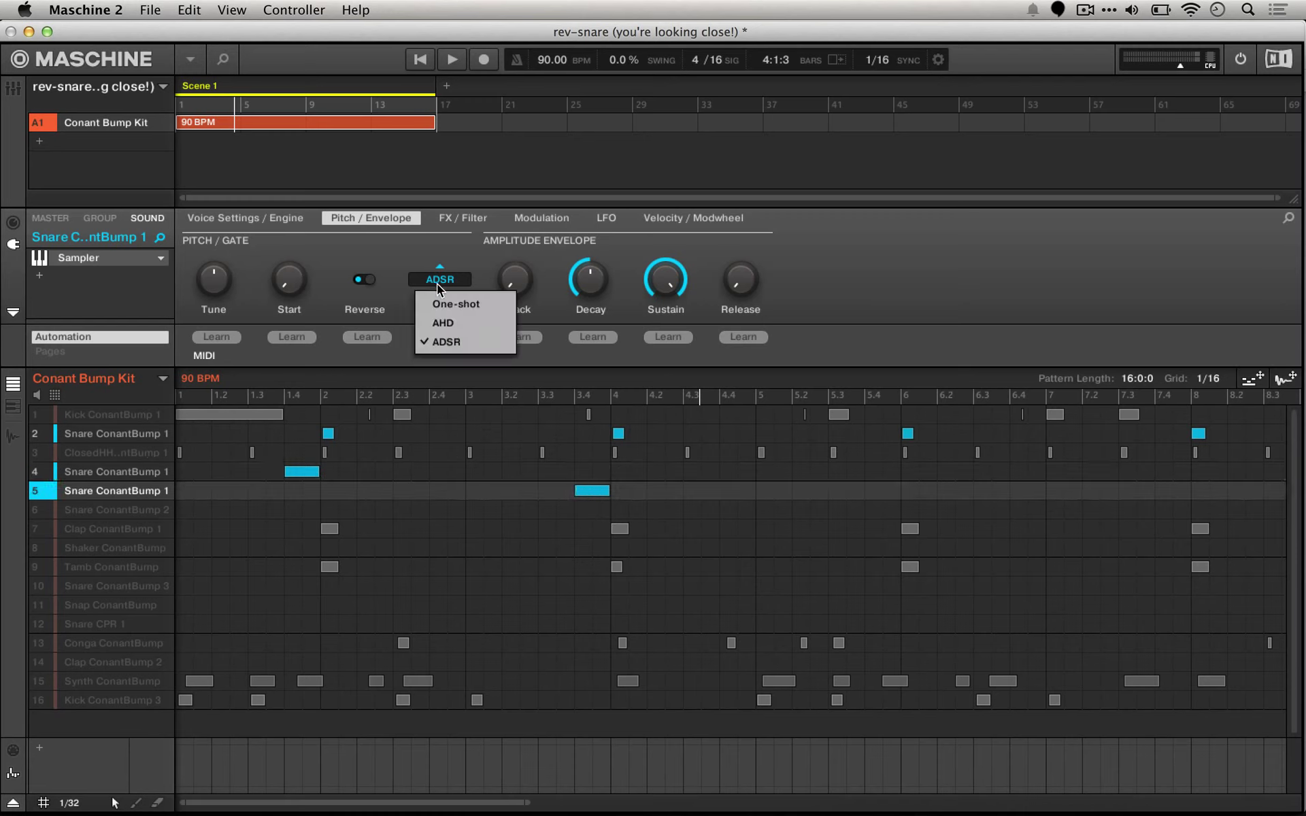
left_click(454, 304)
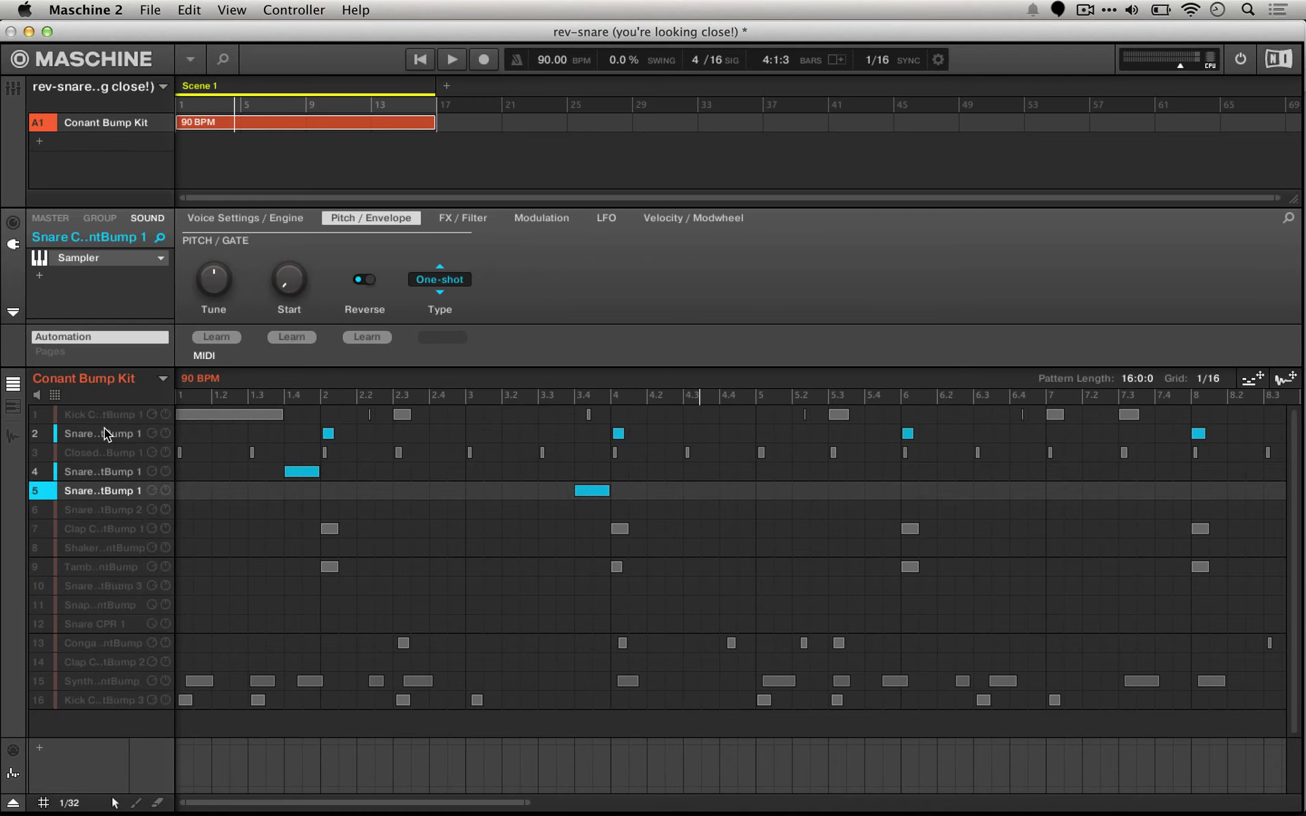
left_click(13, 437)
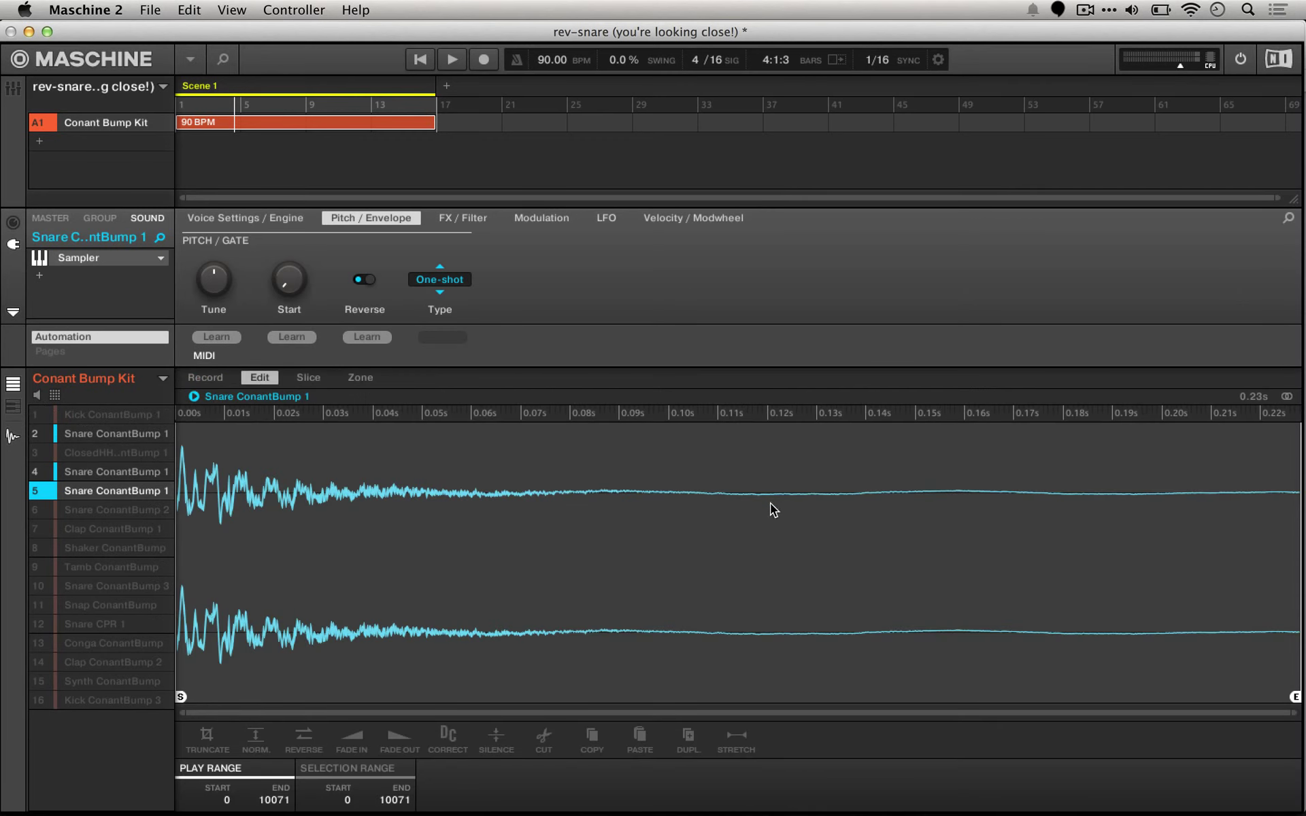
key("space")
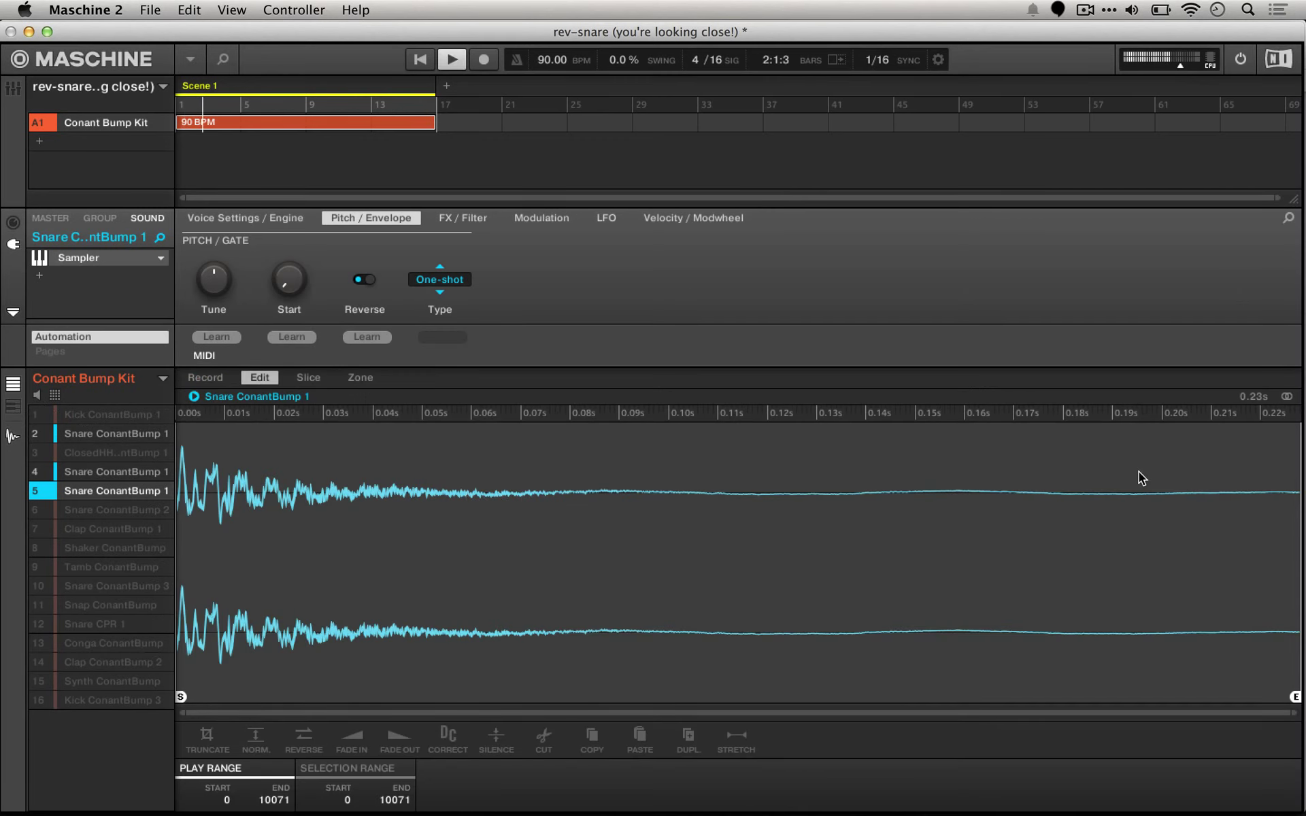
key("space")
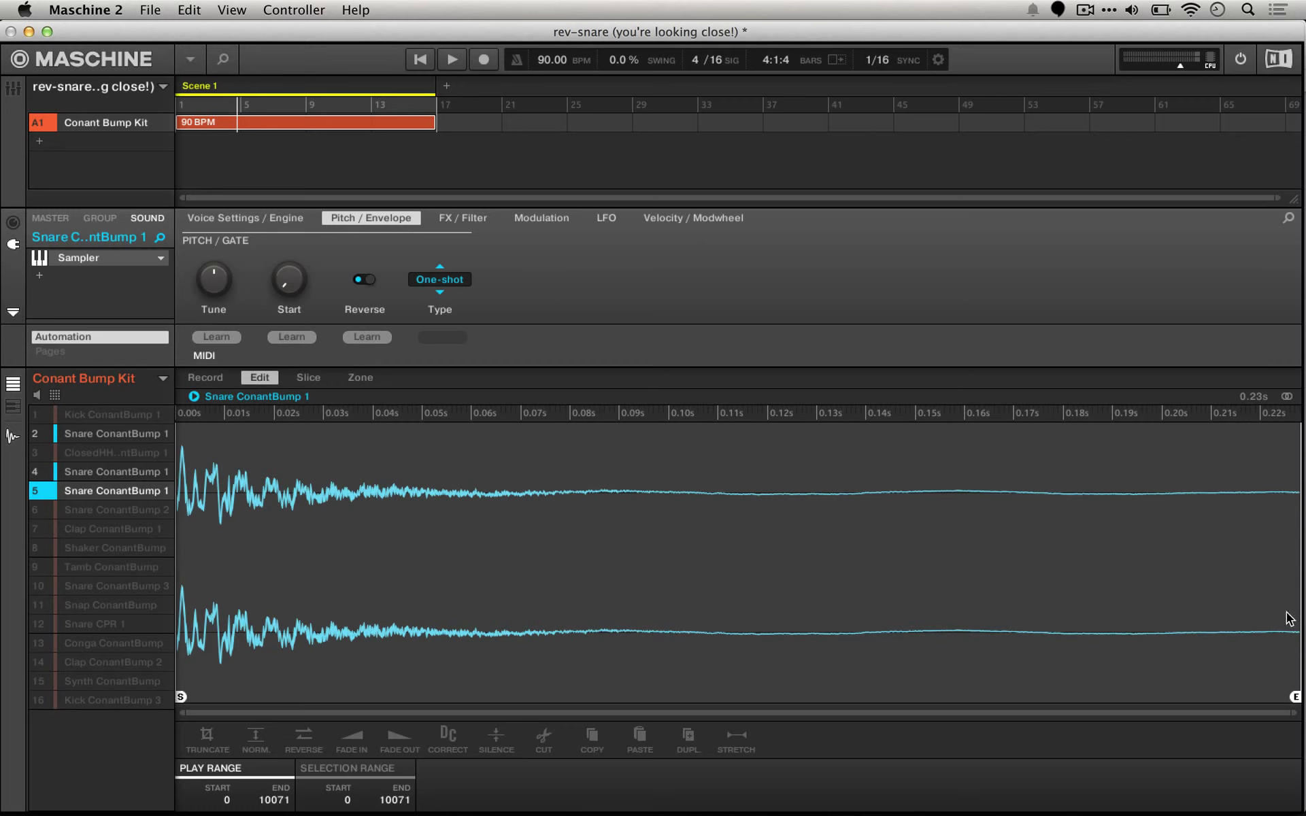
Step: Shorten the play range of sound 5's sample to end at about 4850, and play the pattern
mouse_move(1295, 703)
left_mouse_down()
mouse_move(705, 682)
mouse_move(717, 687)
left_mouse_up()
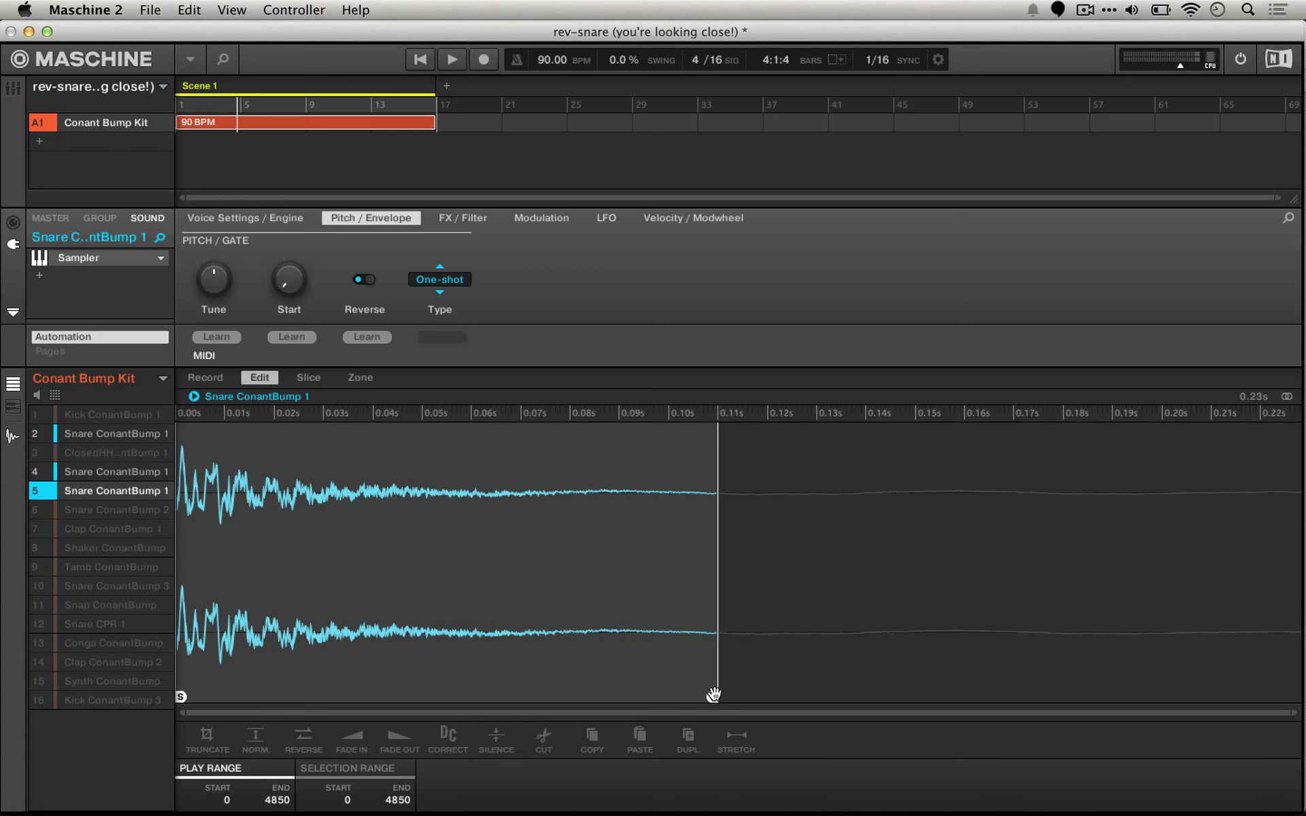
key("space")
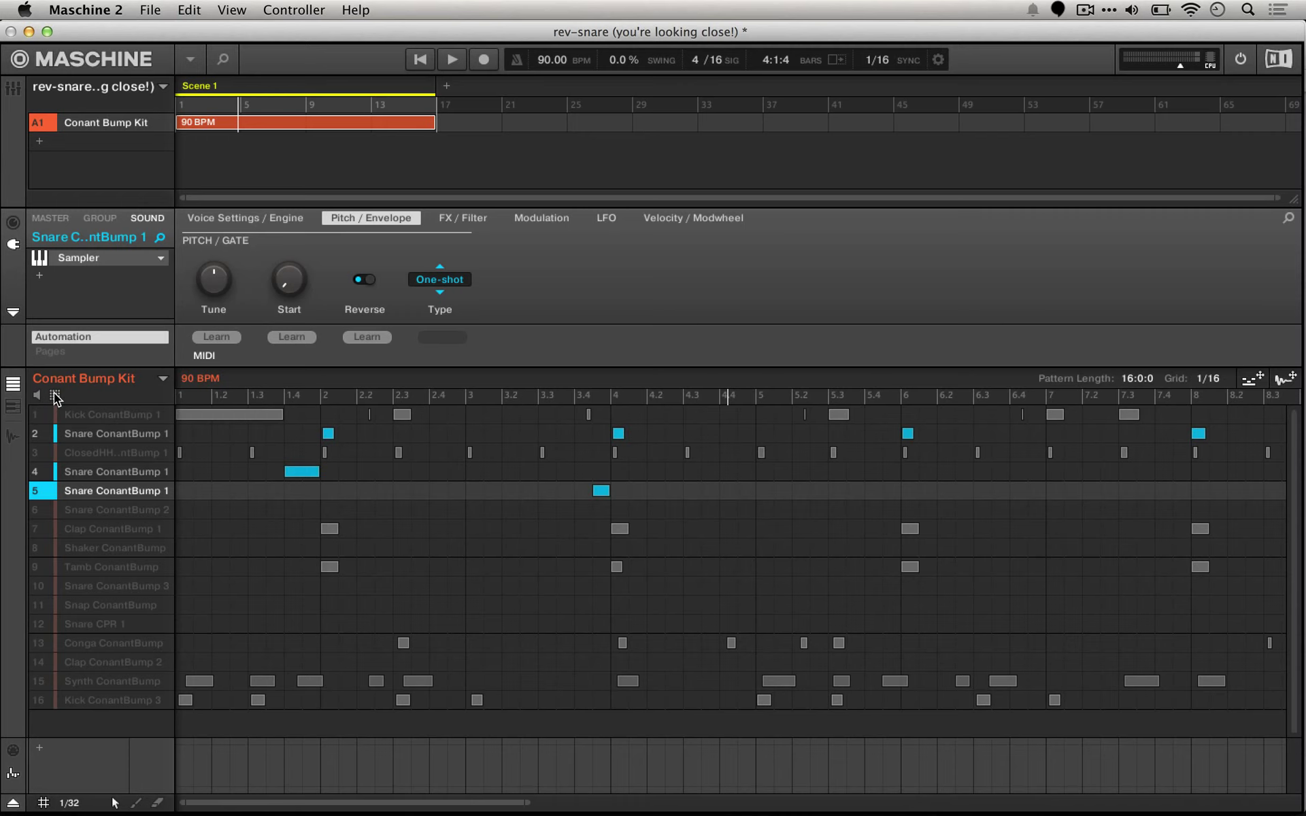
Step: Solo Kick ConantBump 1 in the pattern
left_click(55, 396)
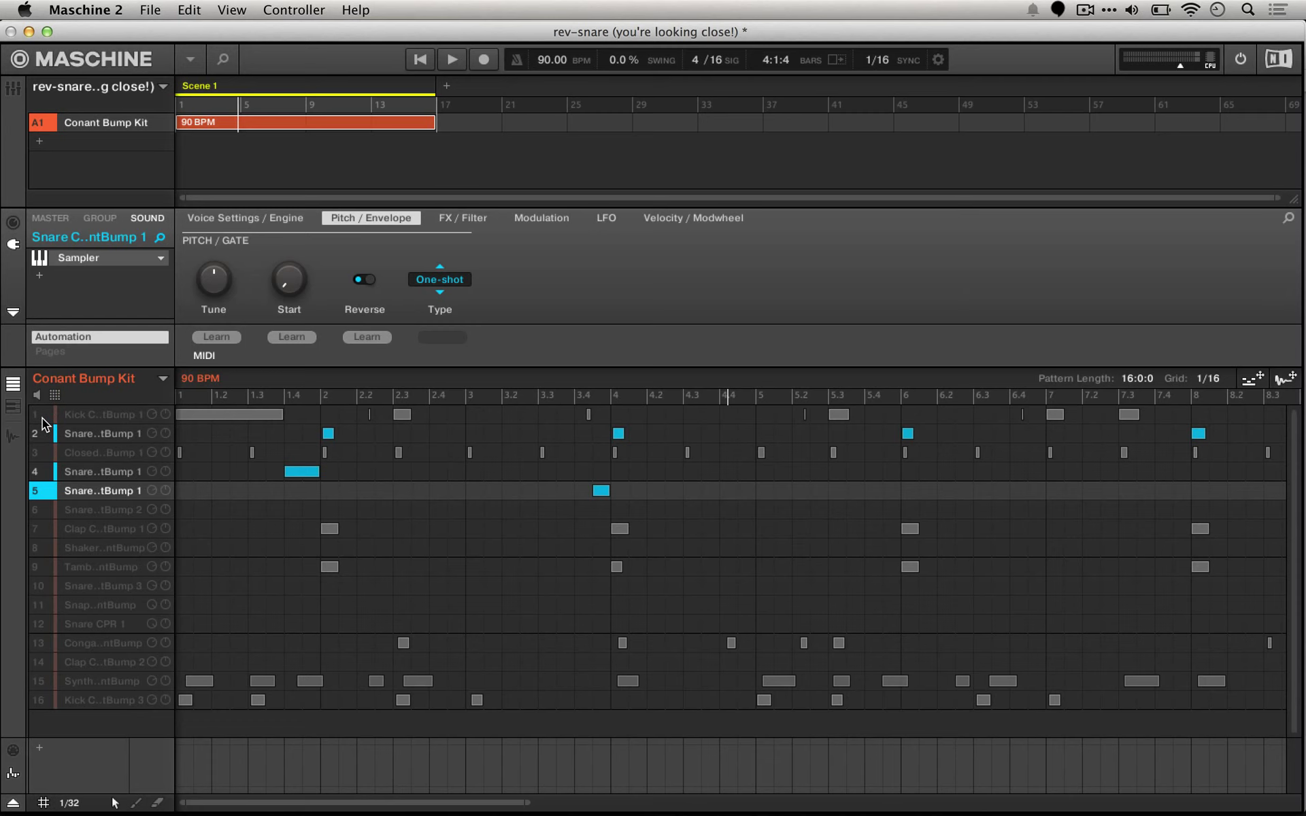
left_click(42, 417)
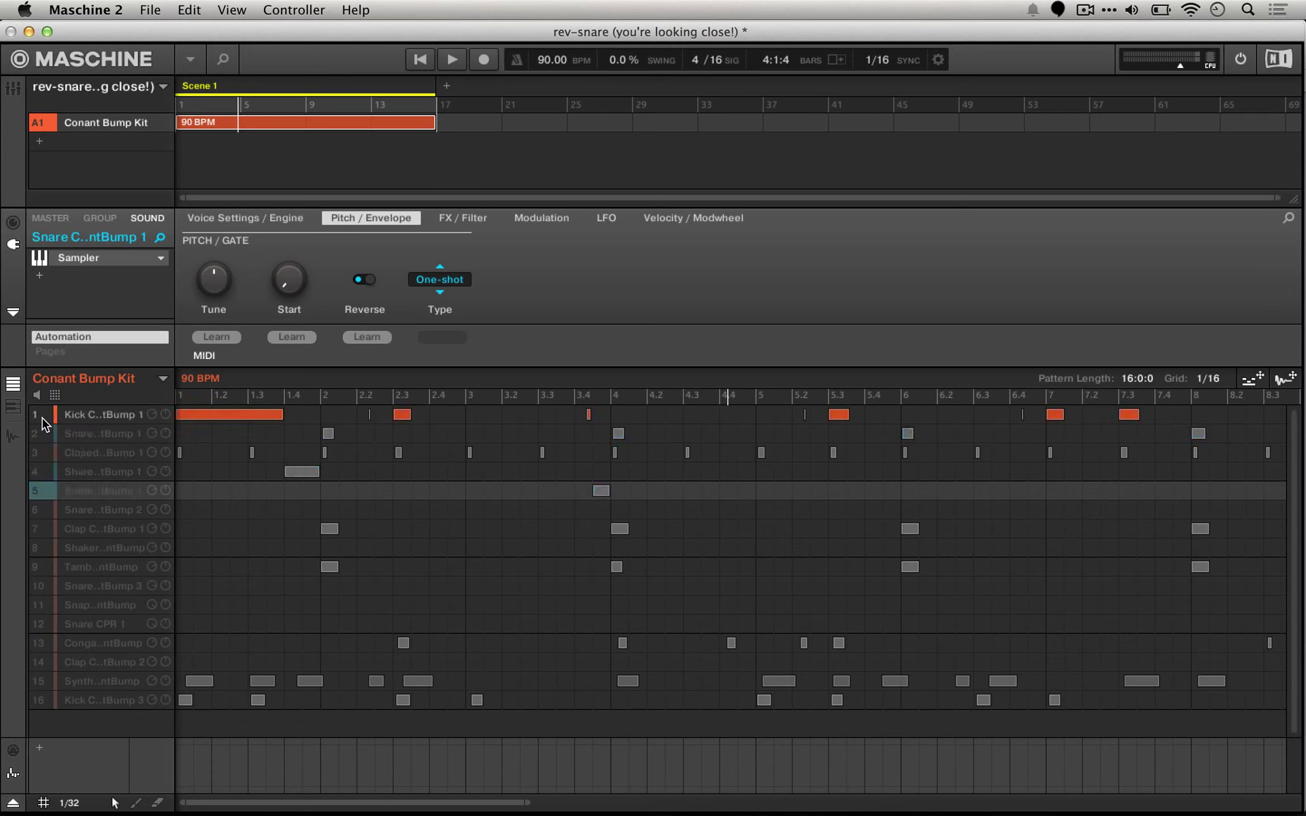